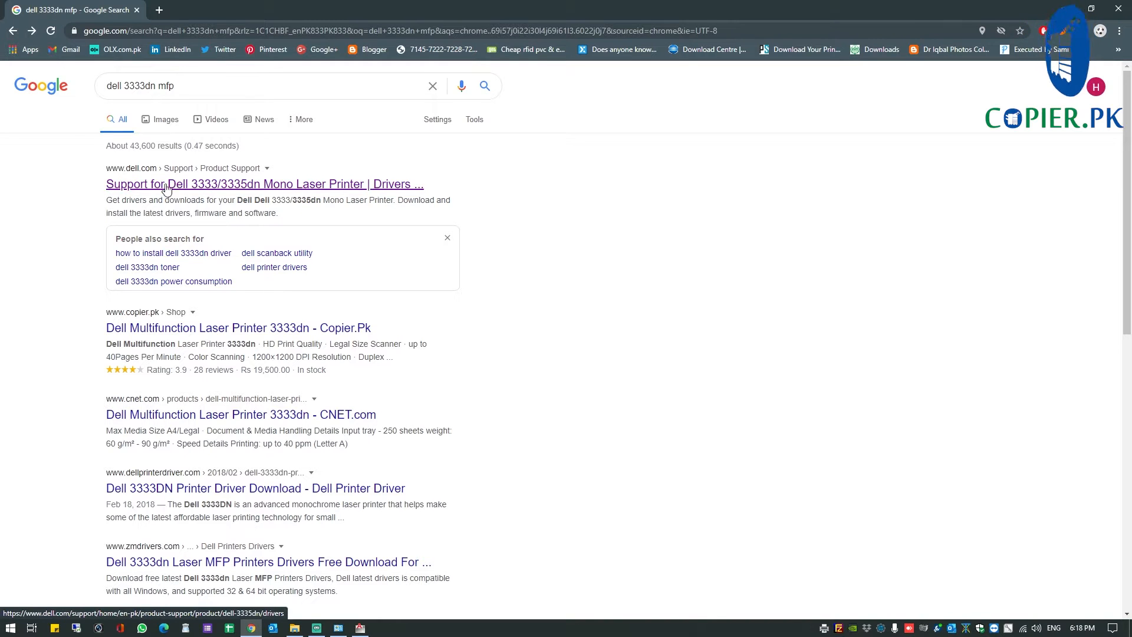
- Open Dell's driver support page for the 3333/3335dn Mono Laser Printer from the search results
{"action": "left_click", "coordinate": [223, 189]}
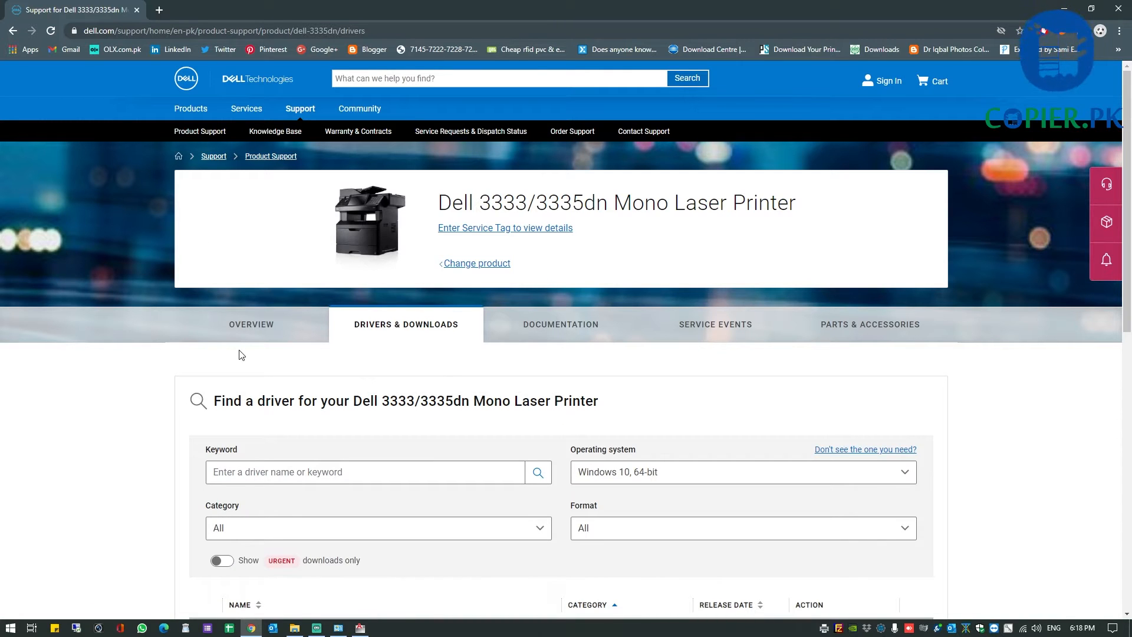
{"action": "scroll", "coordinate": [135, 384], "scroll_direction": "down", "scroll_amount": 2}
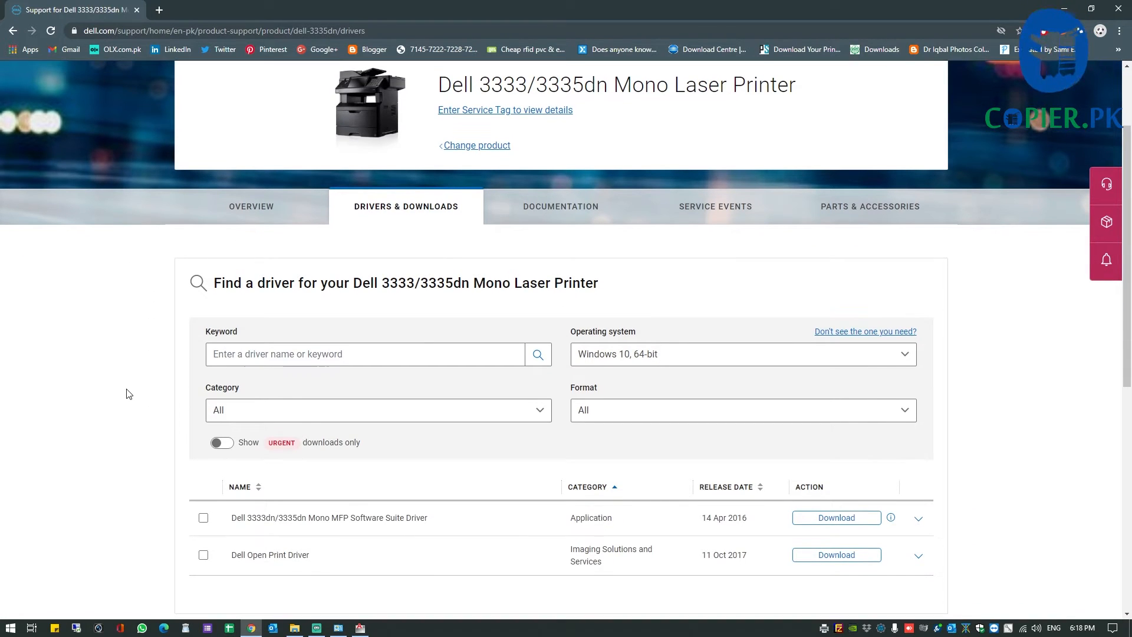
{"action": "scroll", "coordinate": [129, 360], "scroll_direction": "up", "scroll_amount": 2}
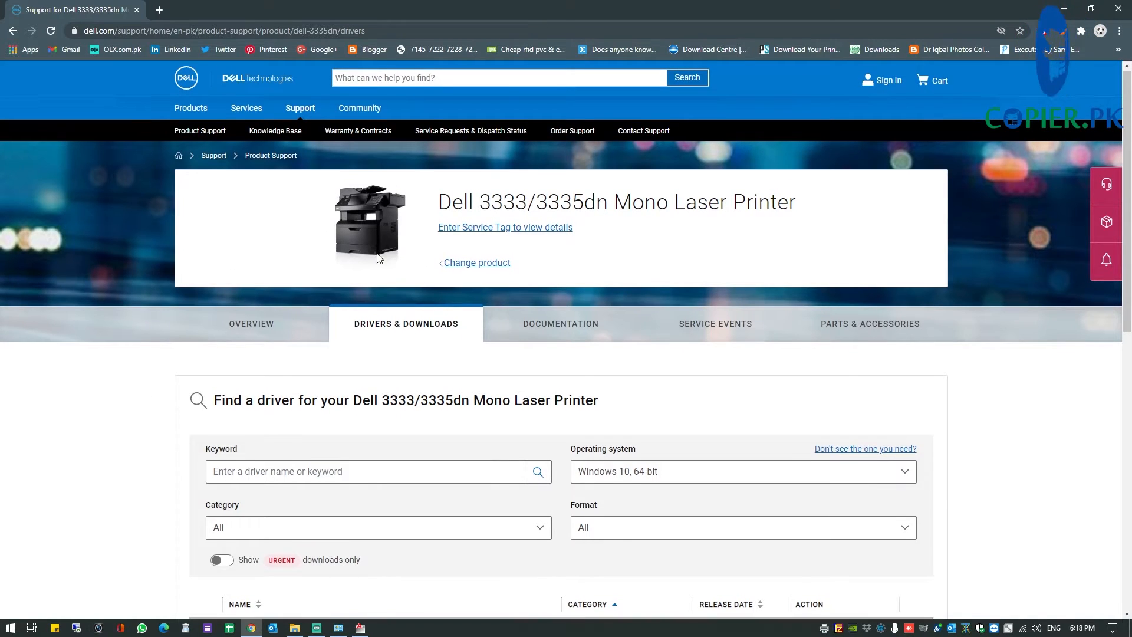
{"action": "scroll", "coordinate": [378, 258], "scroll_direction": "down", "scroll_amount": 2}
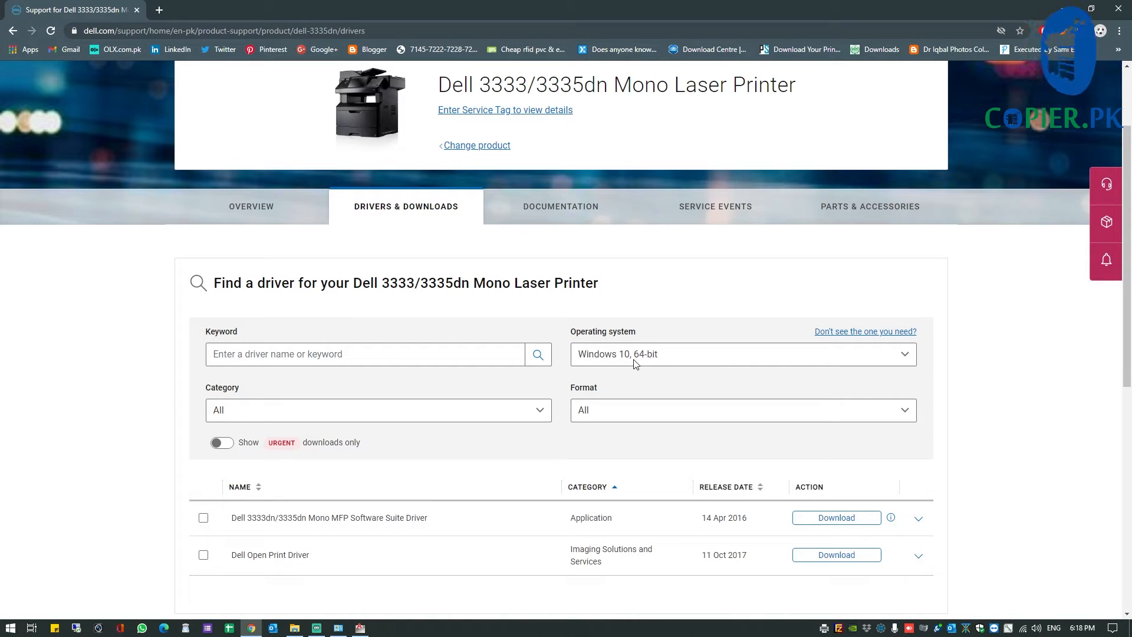
- Download the Dell 3333dn/3335dn Mono MFP Software Suite Driver for Windows 10, 64-bit
{"action": "left_click", "coordinate": [595, 354]}
{"action": "scroll", "coordinate": [677, 434], "scroll_direction": "down", "scroll_amount": 3}
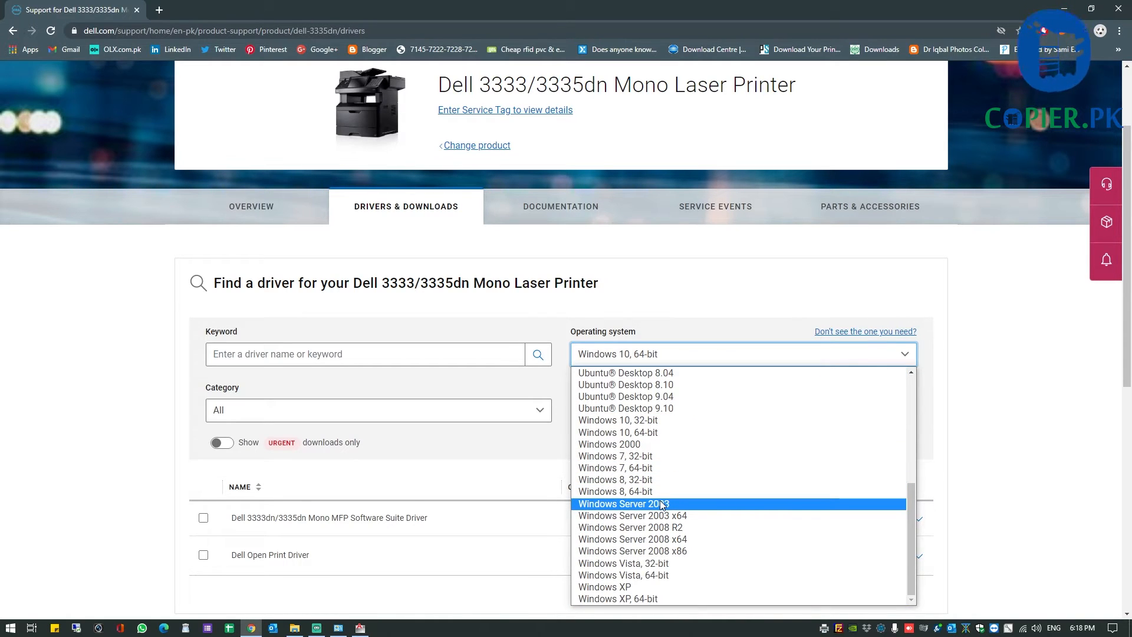
{"action": "left_click", "coordinate": [683, 357]}
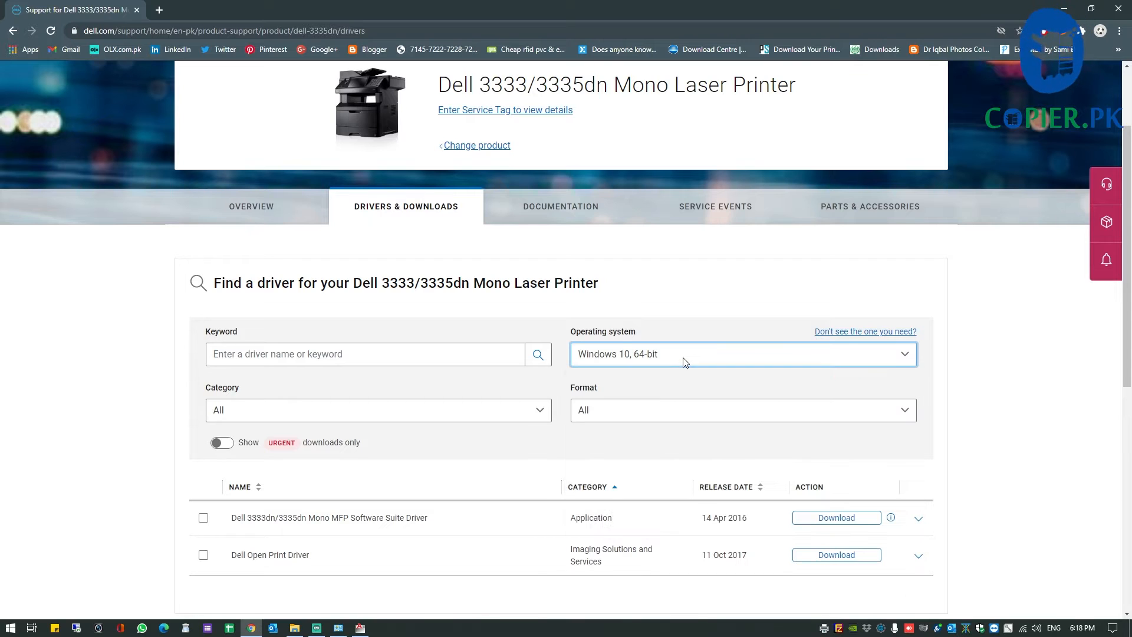
{"action": "scroll", "coordinate": [246, 447], "scroll_direction": "down", "scroll_amount": 2}
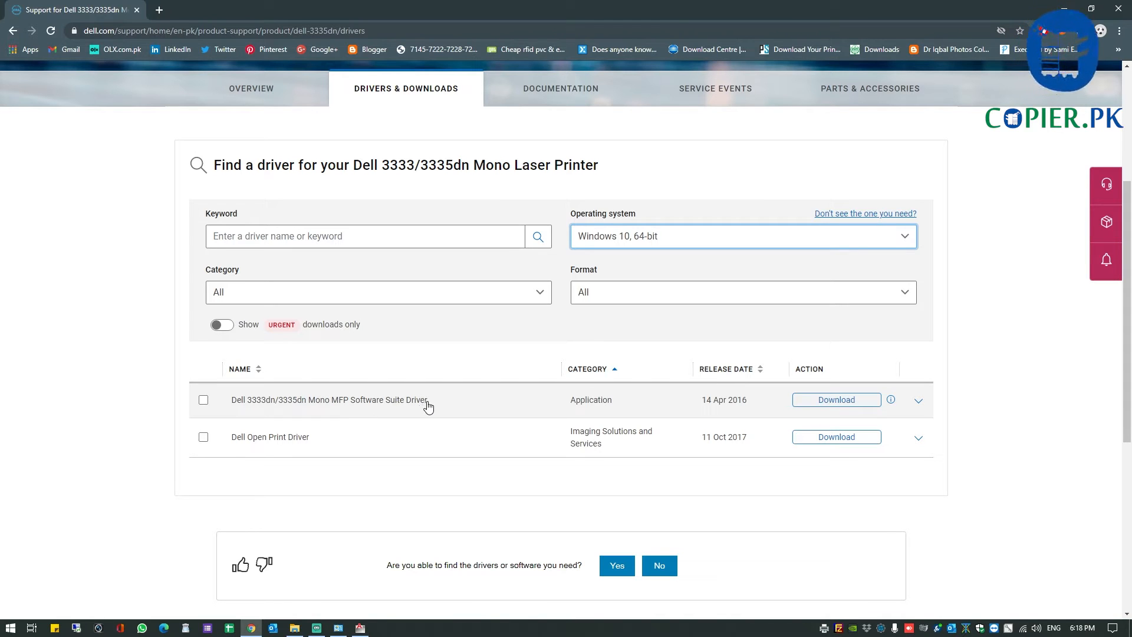
{"action": "left_click", "coordinate": [863, 399]}
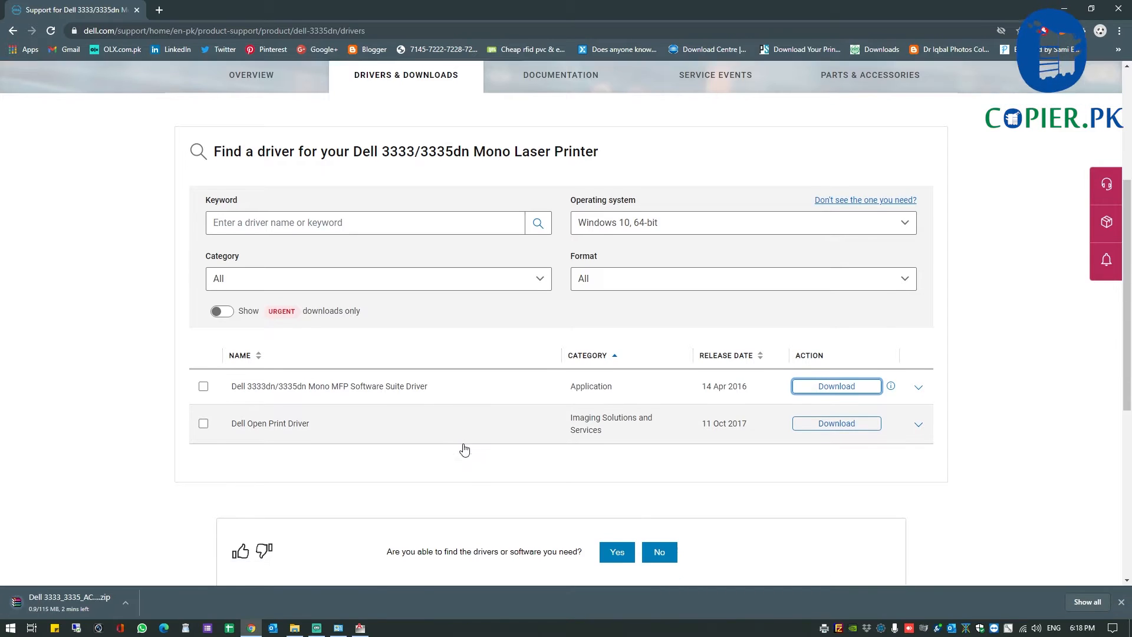
{"action": "scroll", "coordinate": [462, 450], "scroll_direction": "down", "scroll_amount": 3}
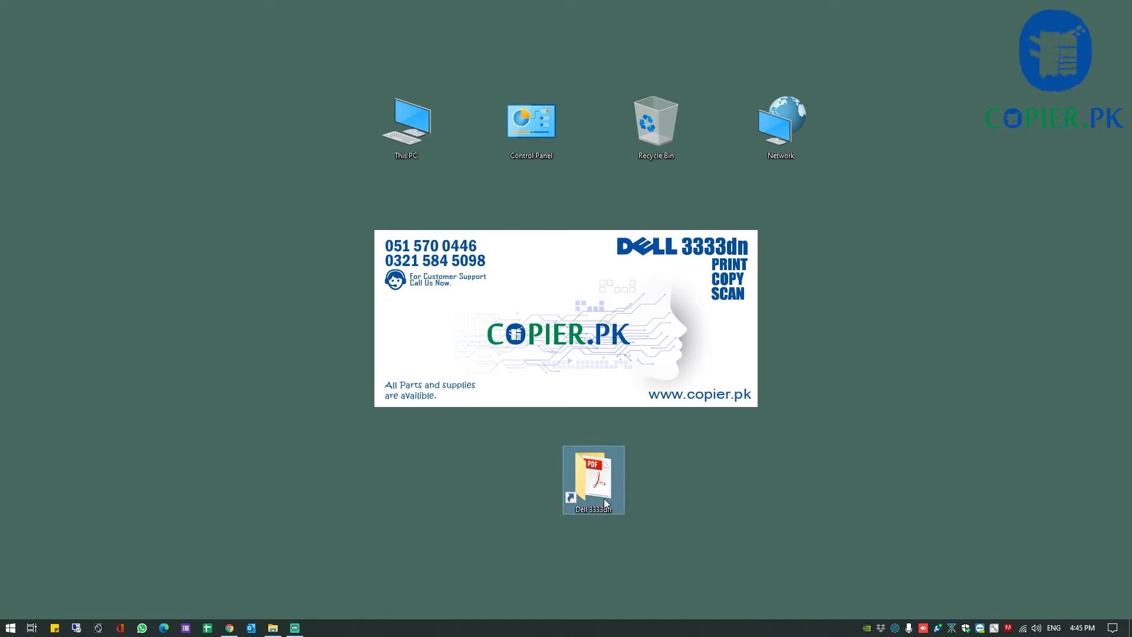
- Run the setup application in the Dell_ScanBack subfolder of the Dell 3333dn folder as administrator
{"action": "double_click", "coordinate": [600, 489]}
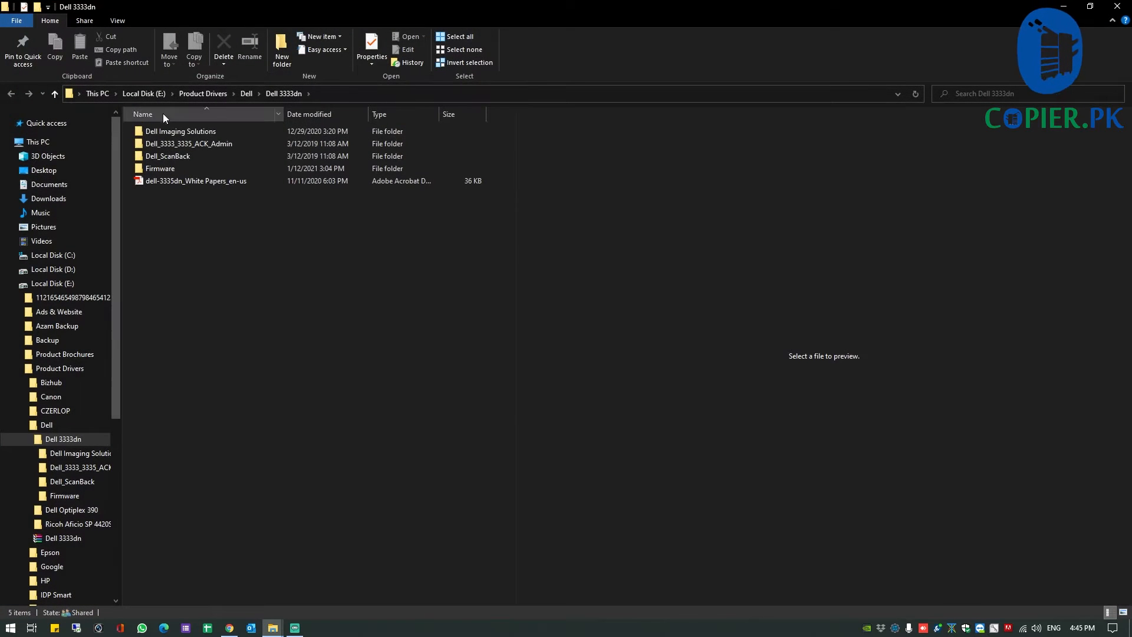
{"action": "double_click", "coordinate": [171, 156]}
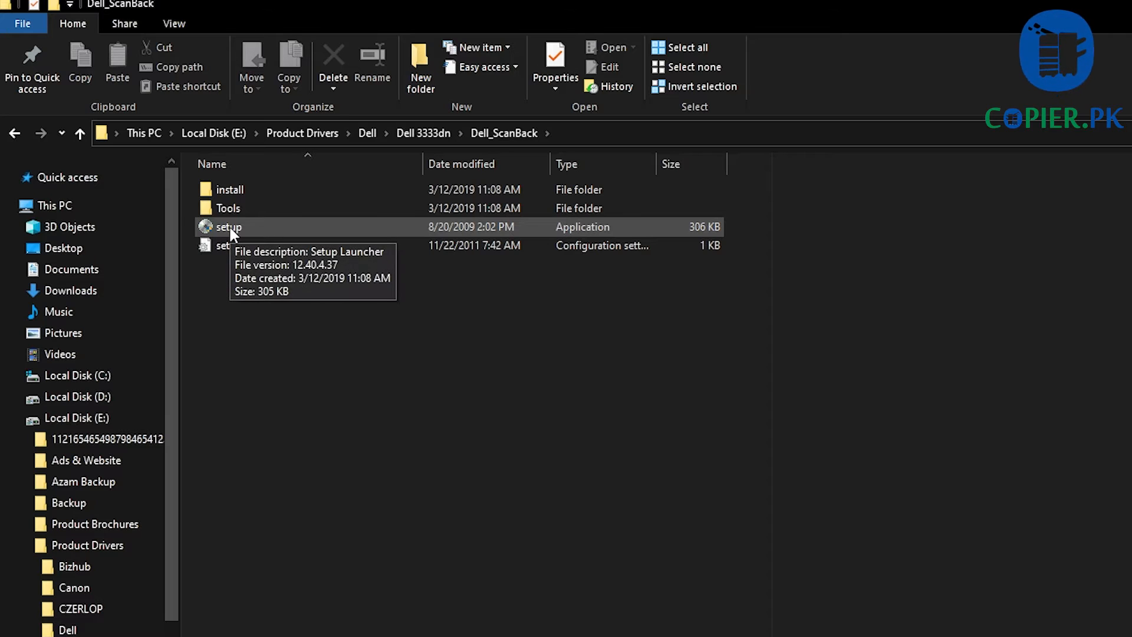
{"action": "right_click", "coordinate": [230, 229]}
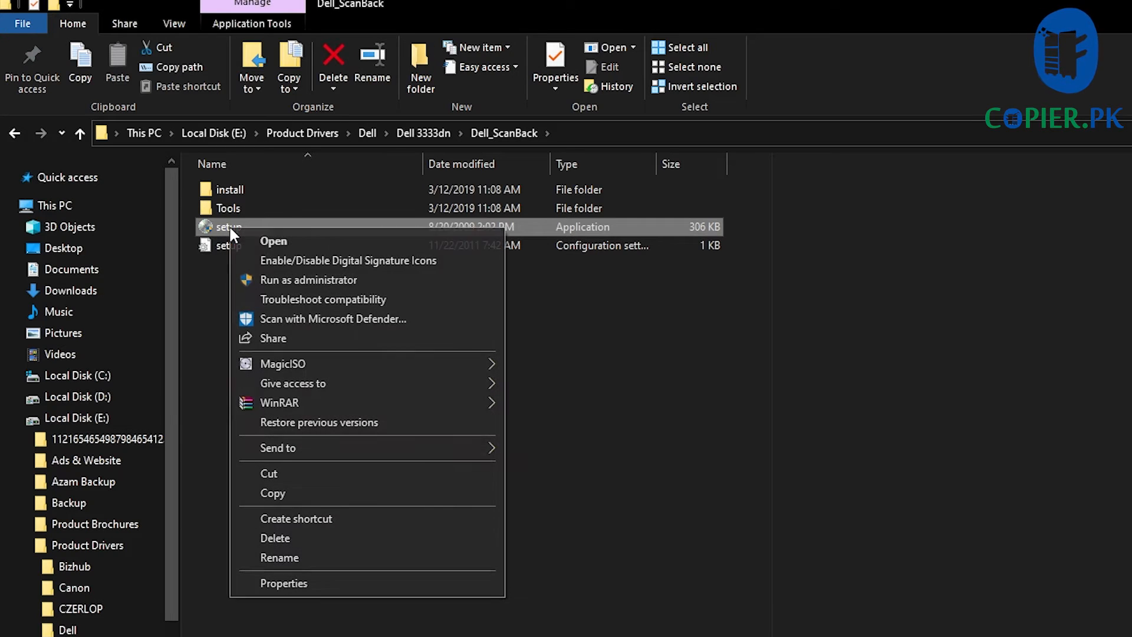
{"action": "left_click", "coordinate": [320, 281]}
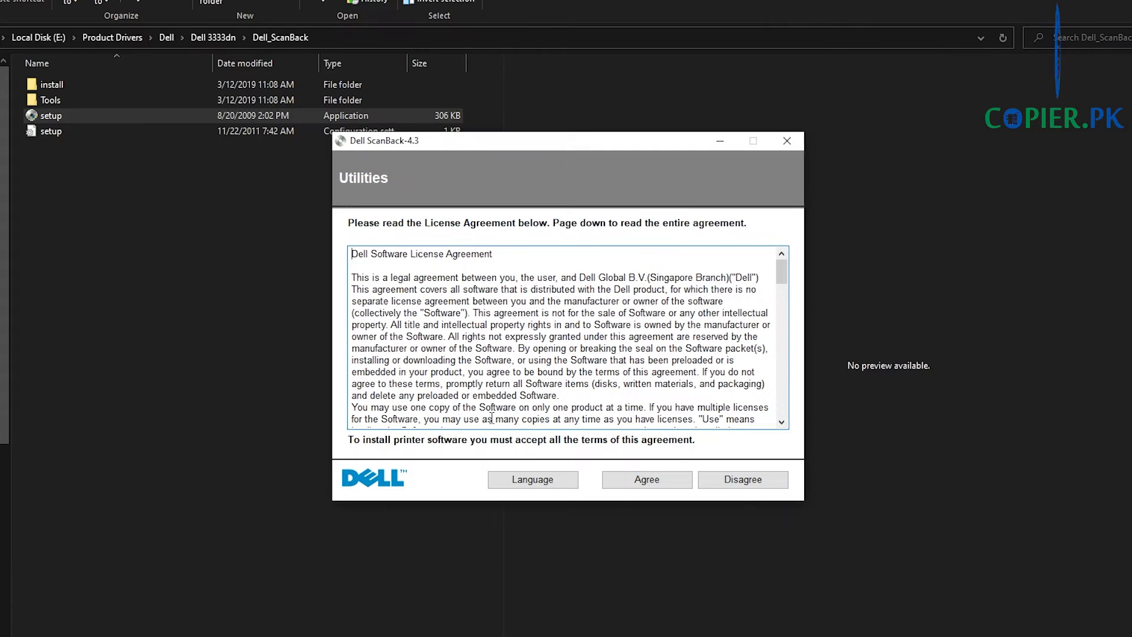
- Accept the Dell license agreement and install the ScanBack component, completing the installer
{"action": "left_click", "coordinate": [665, 480]}
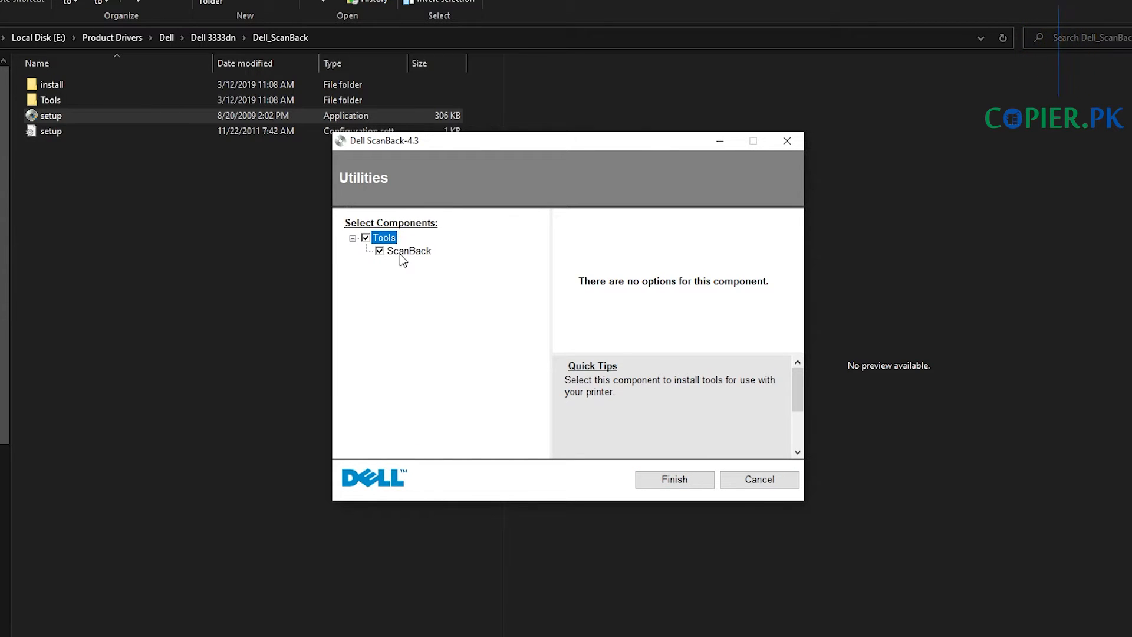
{"action": "left_click", "coordinate": [701, 478]}
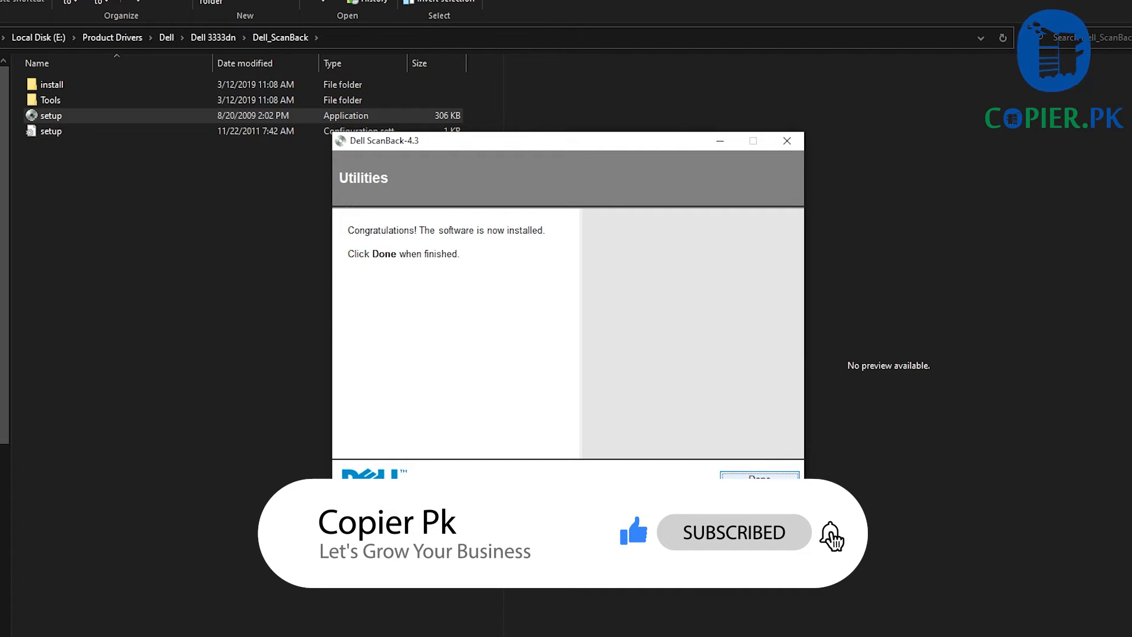
{"action": "key", "text": "Return"}
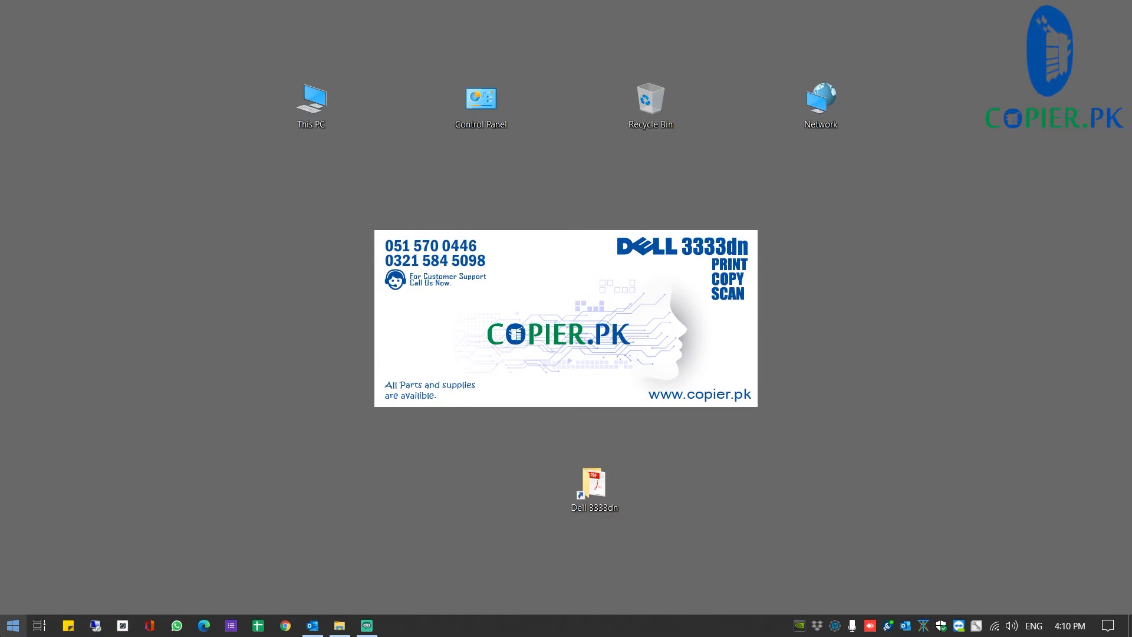
- Launch the ScanBack Utility and delete the 192.168.50.41 entry from its MFP list
{"action": "left_click", "coordinate": [13, 625]}
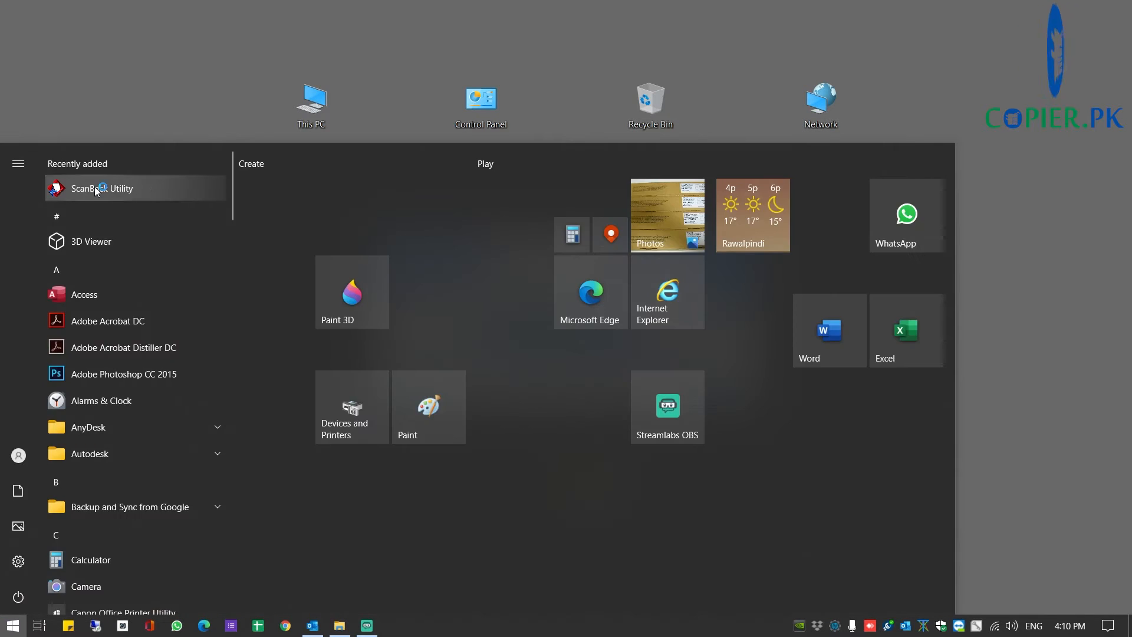
{"action": "left_click", "coordinate": [76, 186]}
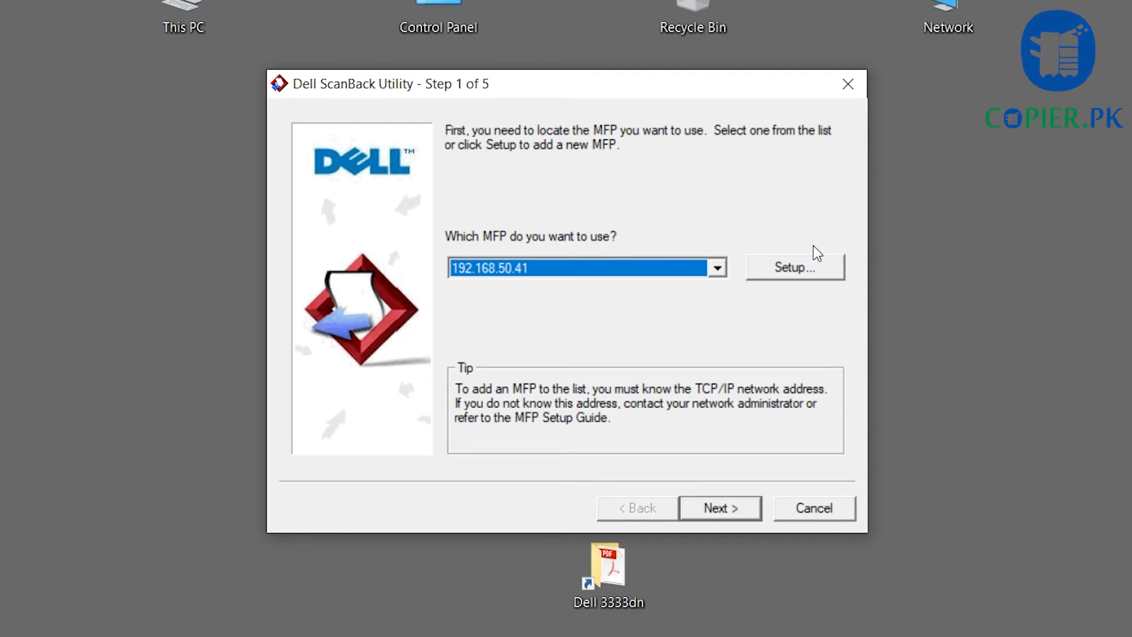
{"action": "left_click", "coordinate": [810, 273]}
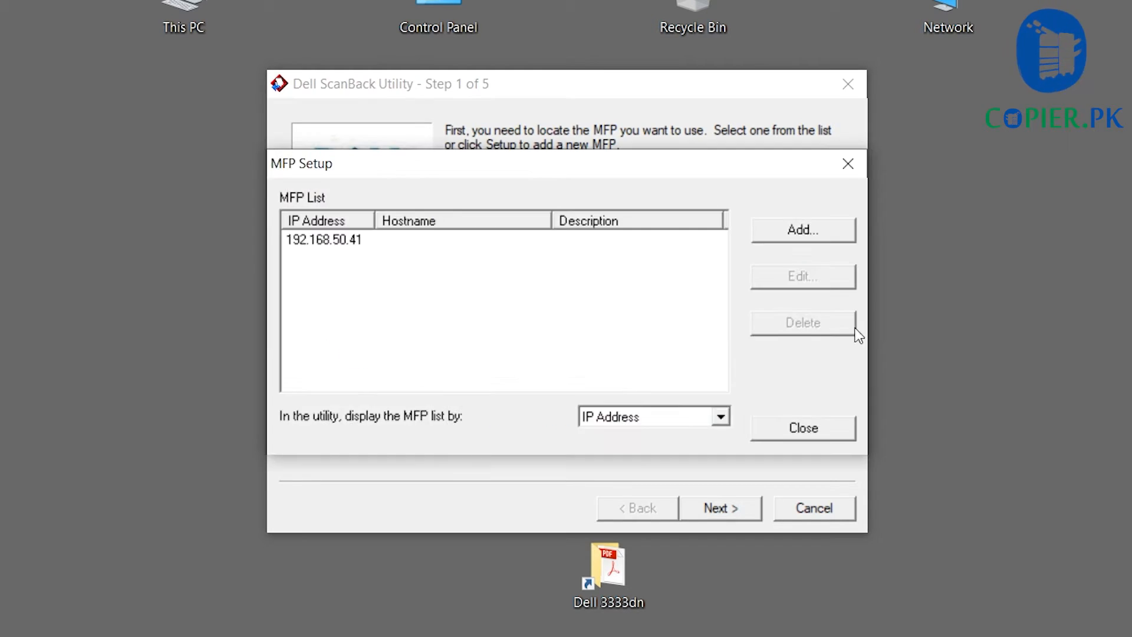
{"action": "left_click", "coordinate": [338, 242]}
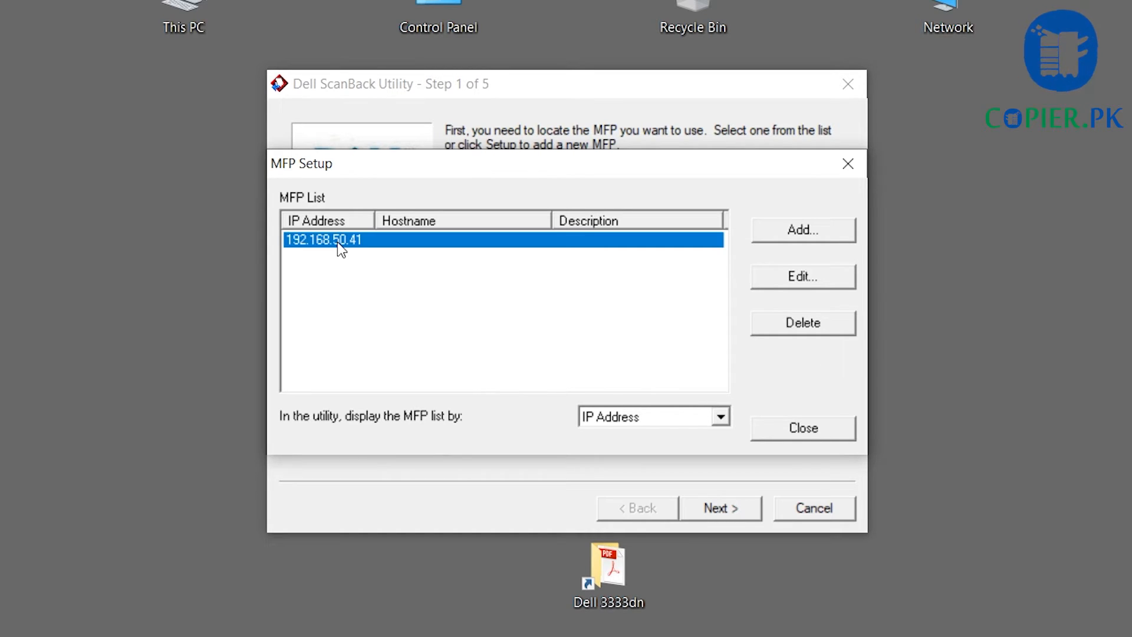
{"action": "left_click", "coordinate": [790, 330]}
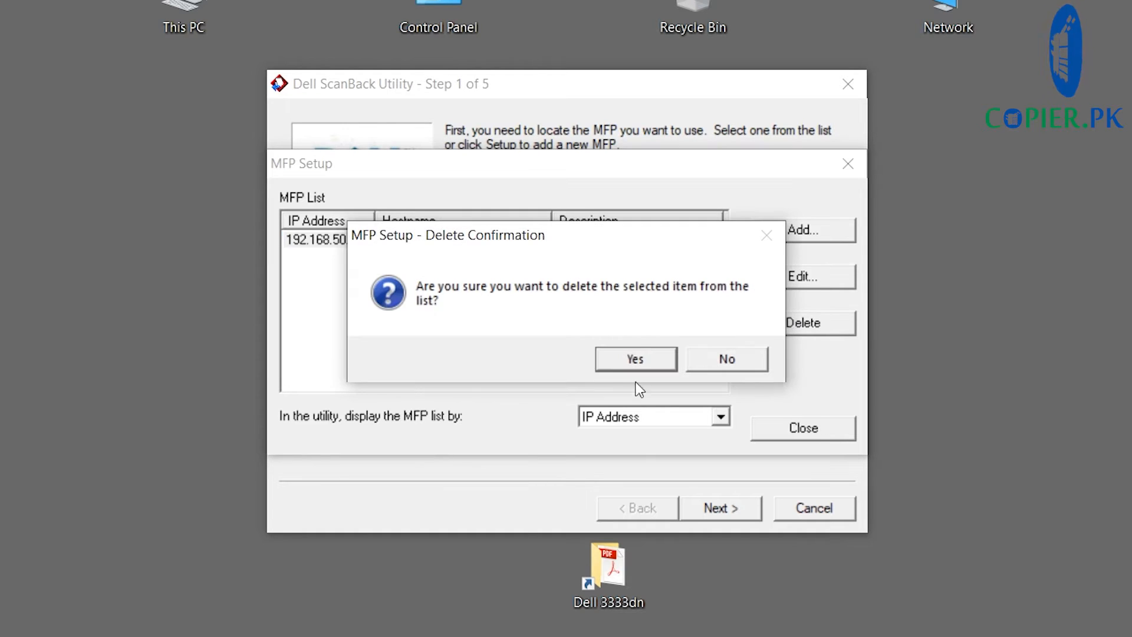
{"action": "left_click", "coordinate": [649, 360]}
- Add the printer to the MFP list with the hostname prn-35008 and close the MFP setup
{"action": "left_click", "coordinate": [803, 230]}
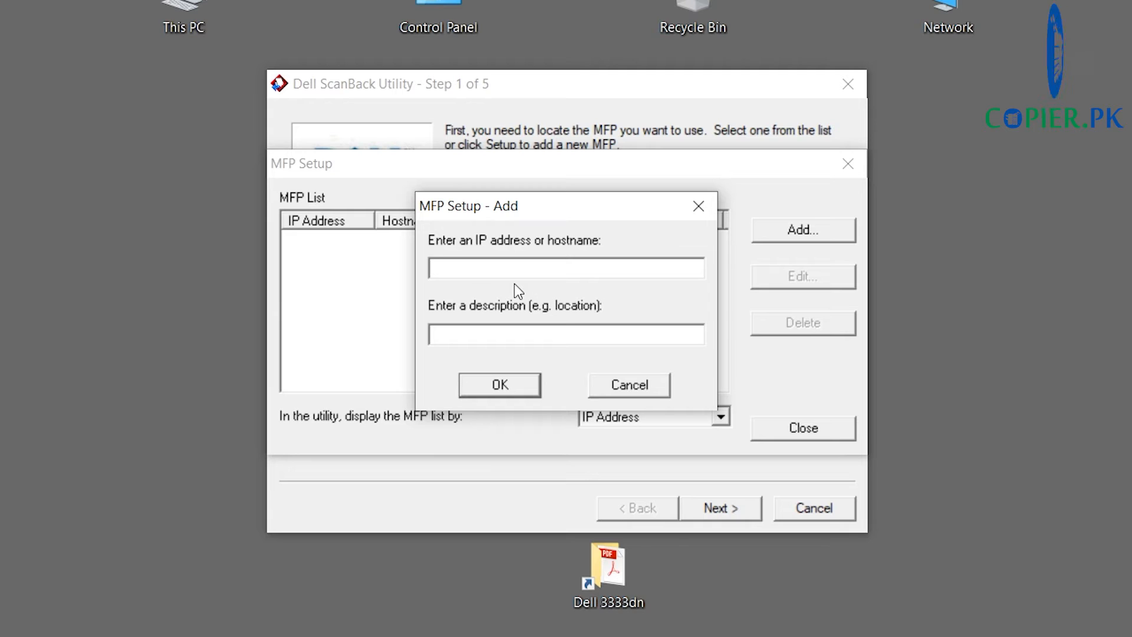
{"action": "type", "text": "p"}
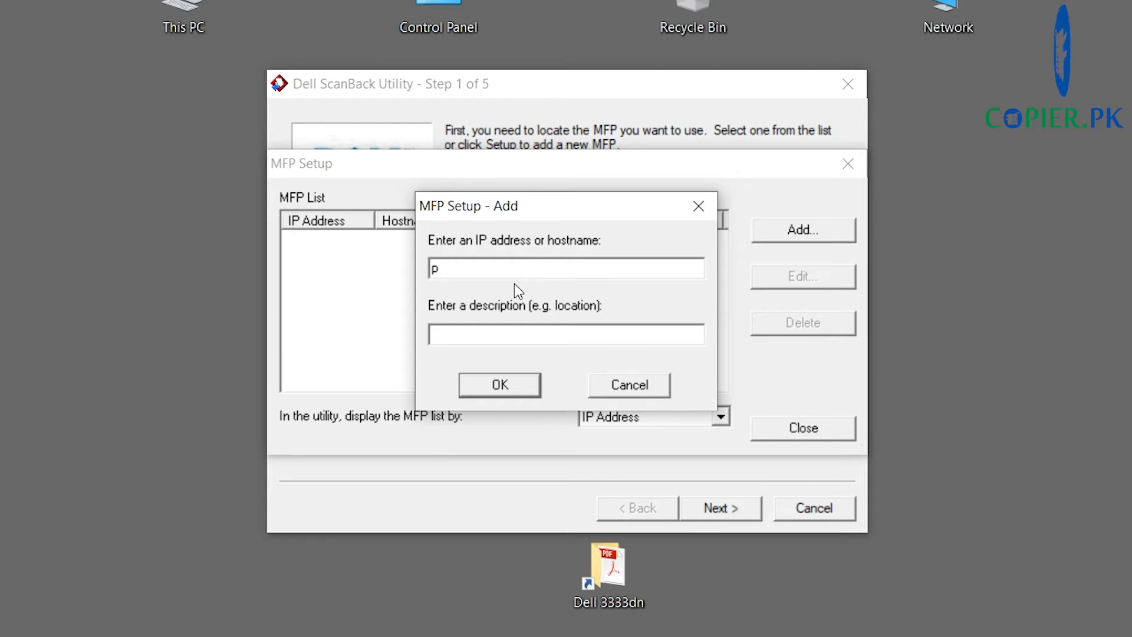
{"action": "type", "text": "rn"}
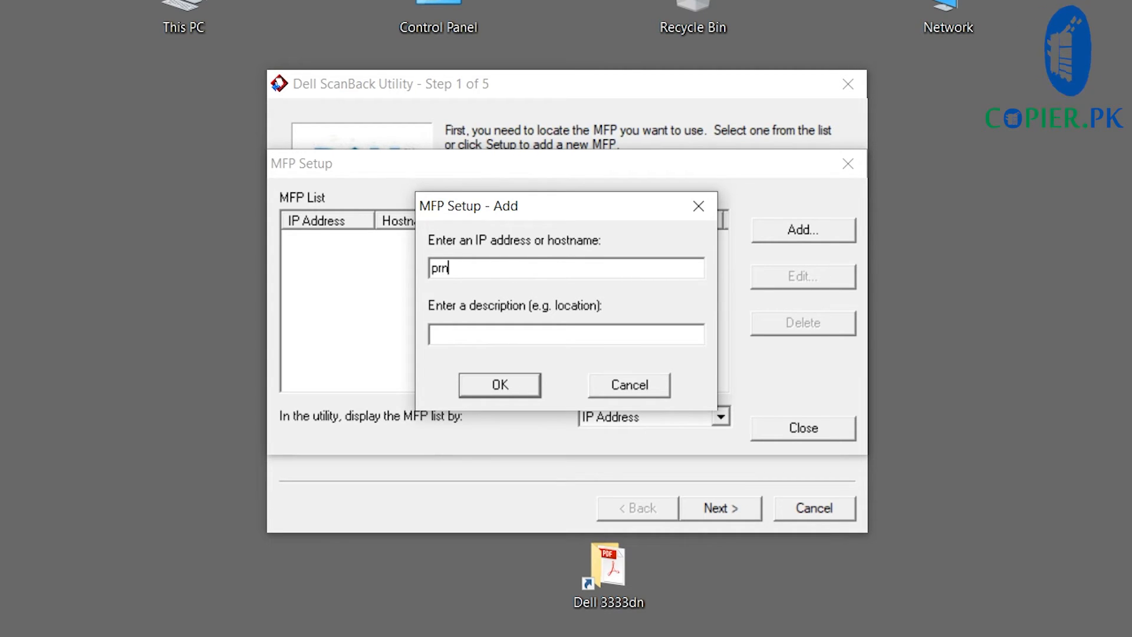
{"action": "type", "text": "-35008"}
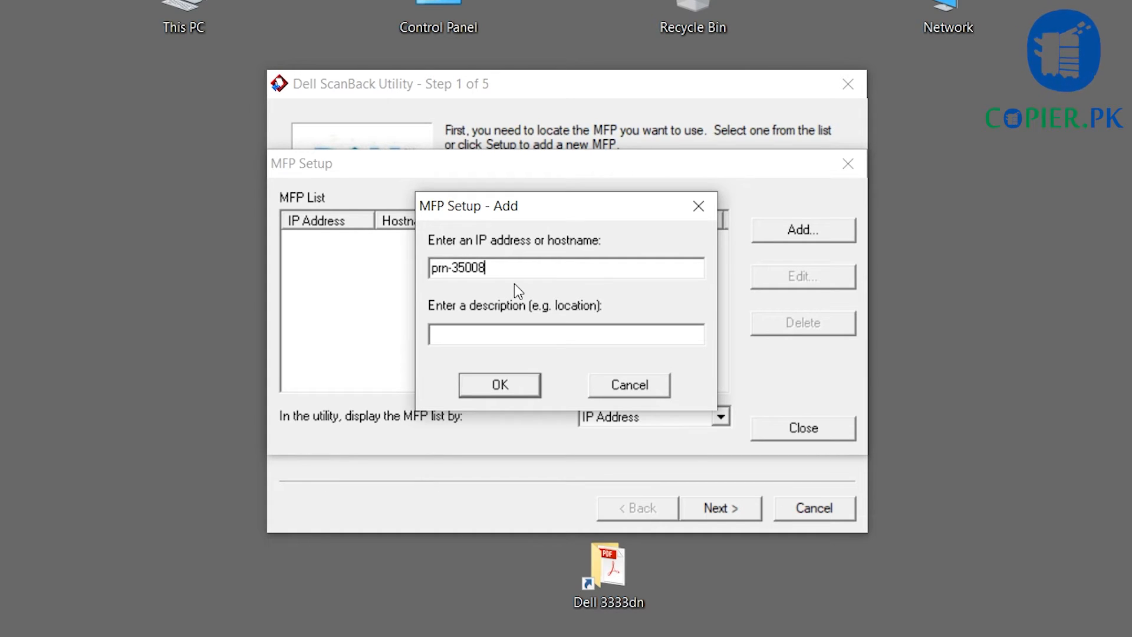
{"action": "key", "text": "Return"}
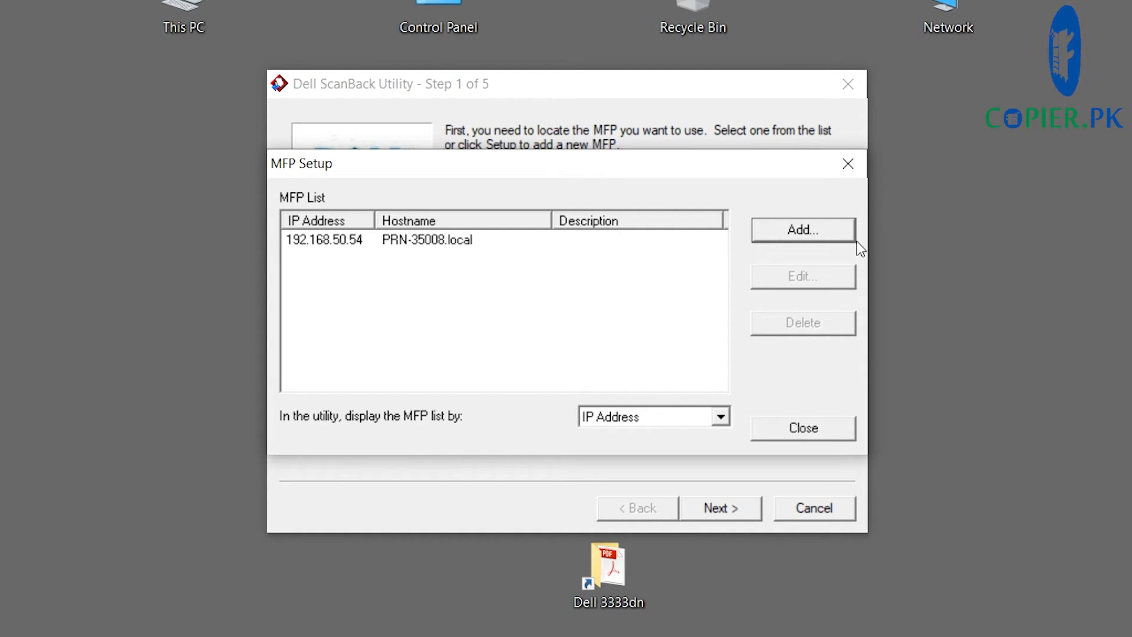
{"action": "left_click", "coordinate": [819, 427]}
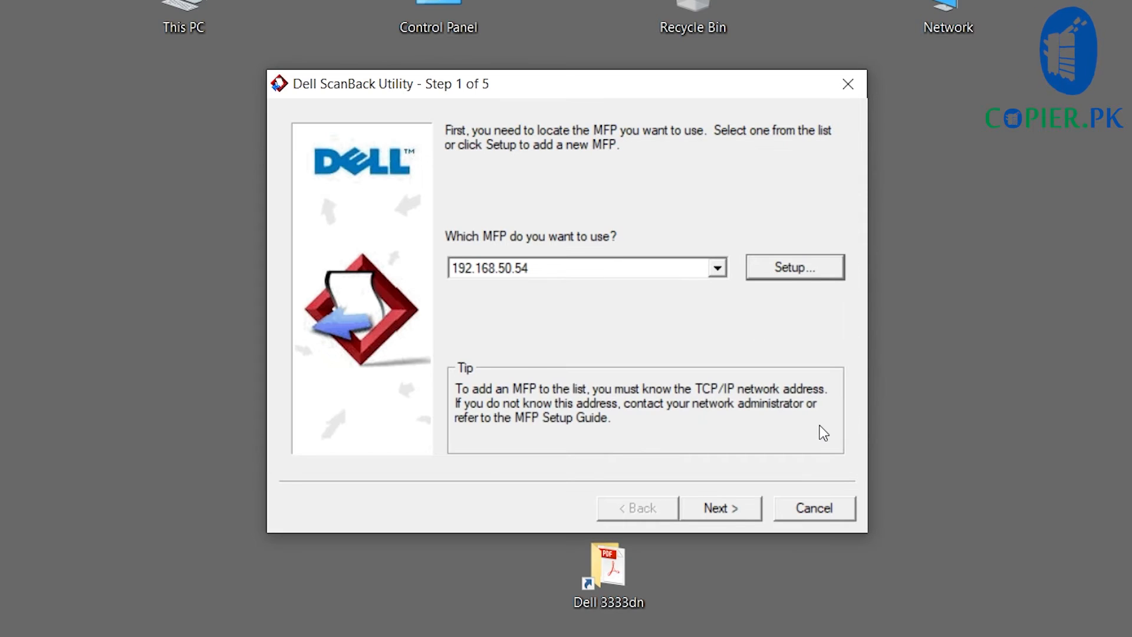
- For the selected MFP, choose Mixed - A4 as the original document format and PDF (Color, 200dpi) as the output file format
{"action": "left_click", "coordinate": [723, 514]}
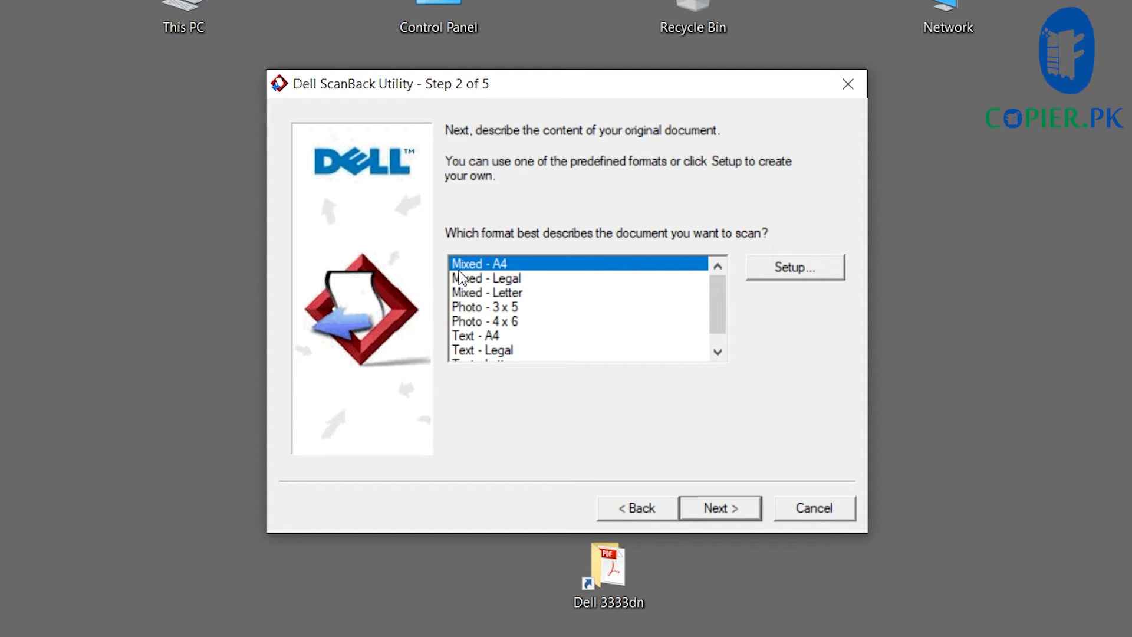
{"action": "left_click", "coordinate": [717, 511]}
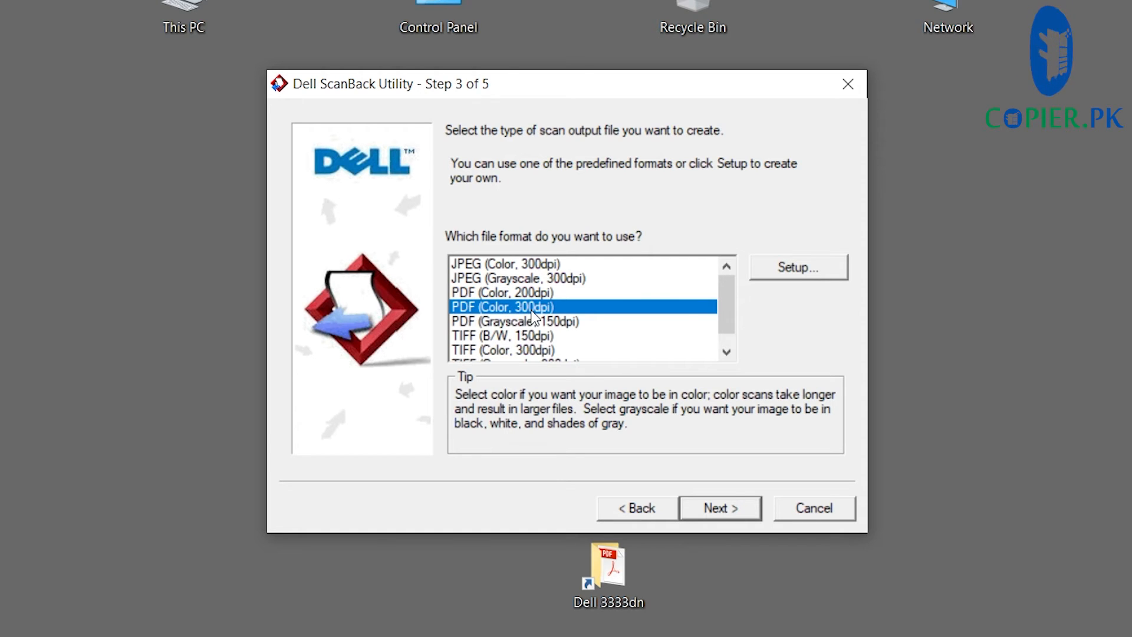
{"action": "left_click", "coordinate": [522, 293]}
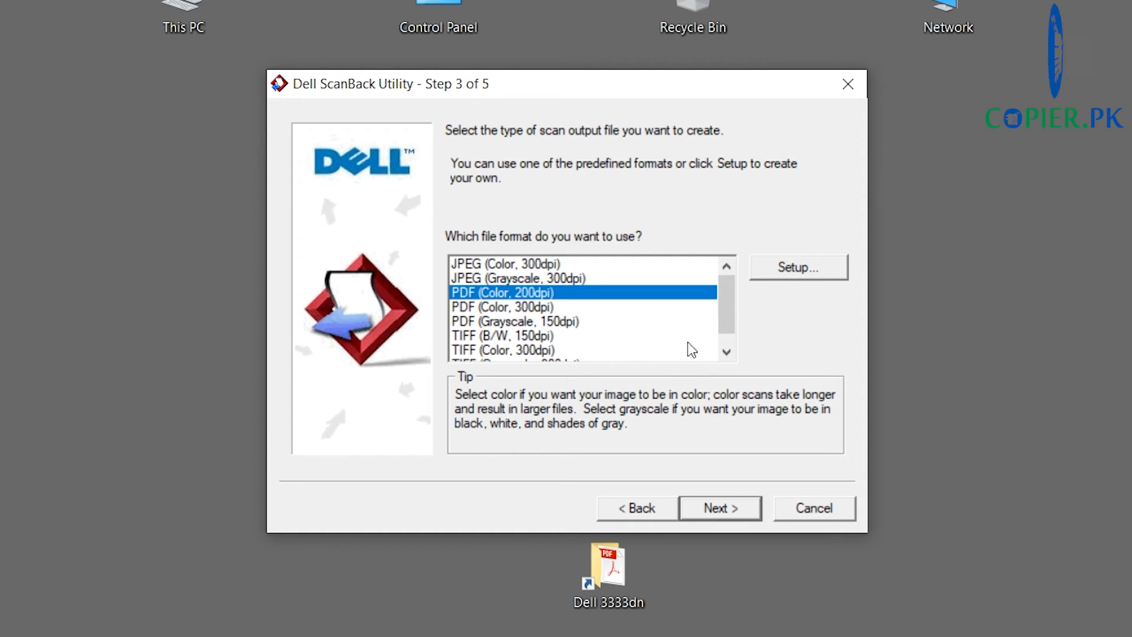
{"action": "left_click", "coordinate": [770, 274]}
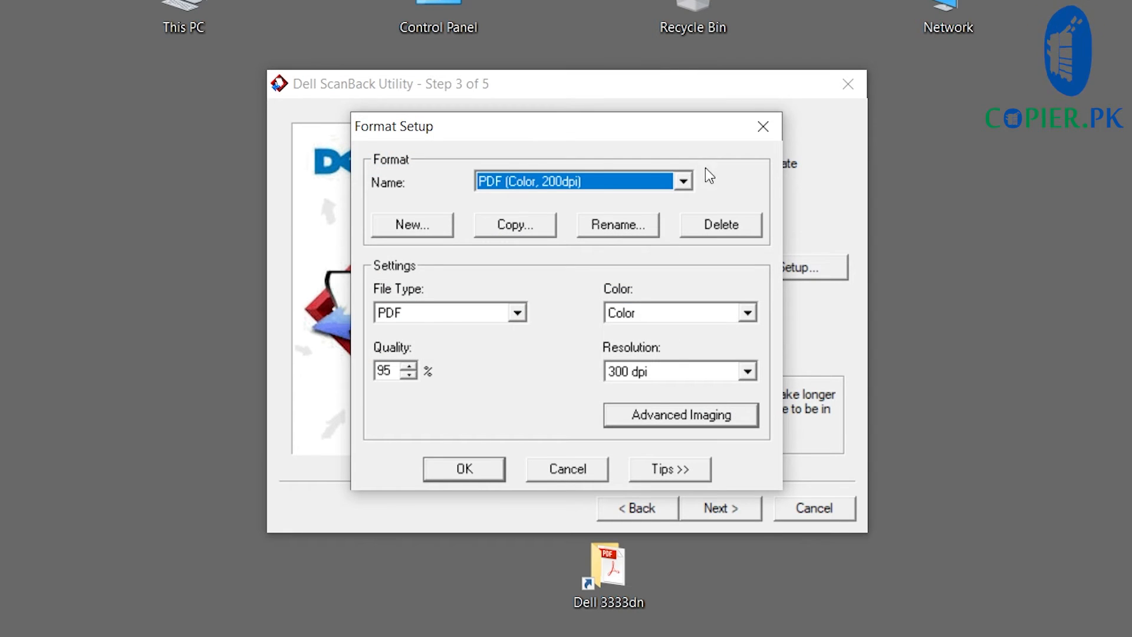
{"action": "left_click", "coordinate": [579, 466]}
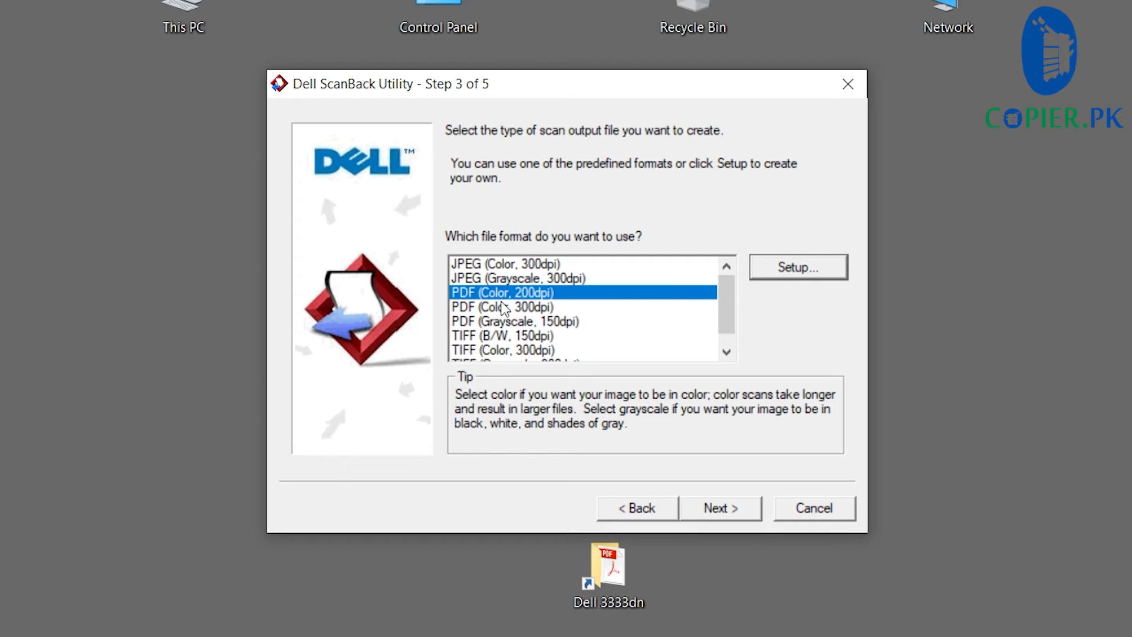
{"action": "left_click", "coordinate": [738, 515]}
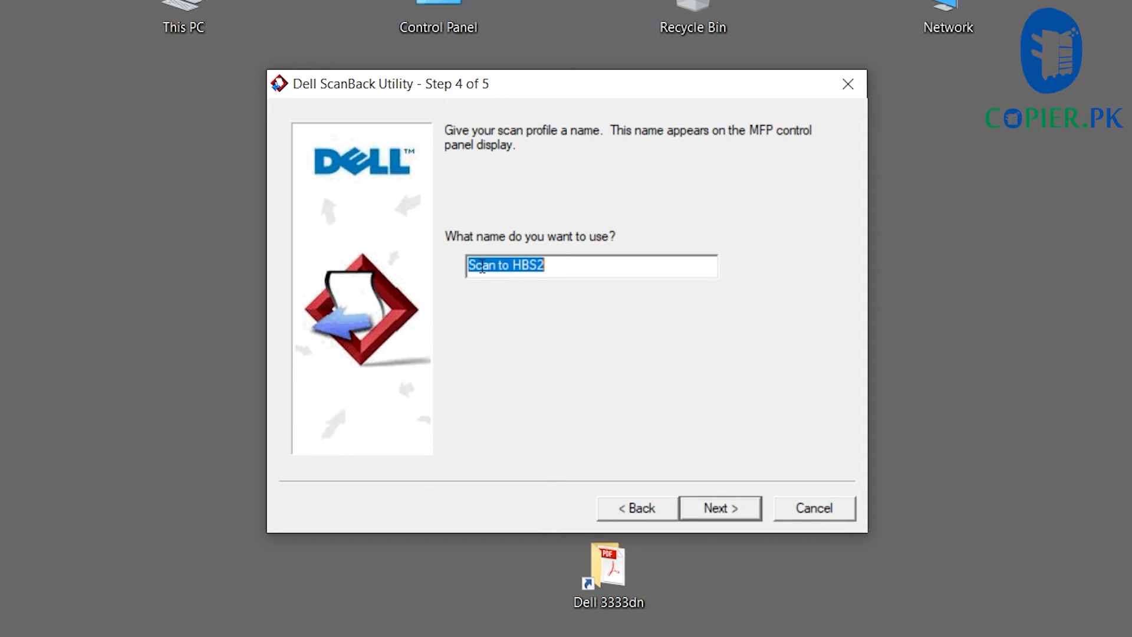
- Accept the scan profile name Scan to HBS2 and browse to the Desktop as the save location for scans
{"action": "left_click", "coordinate": [723, 502]}
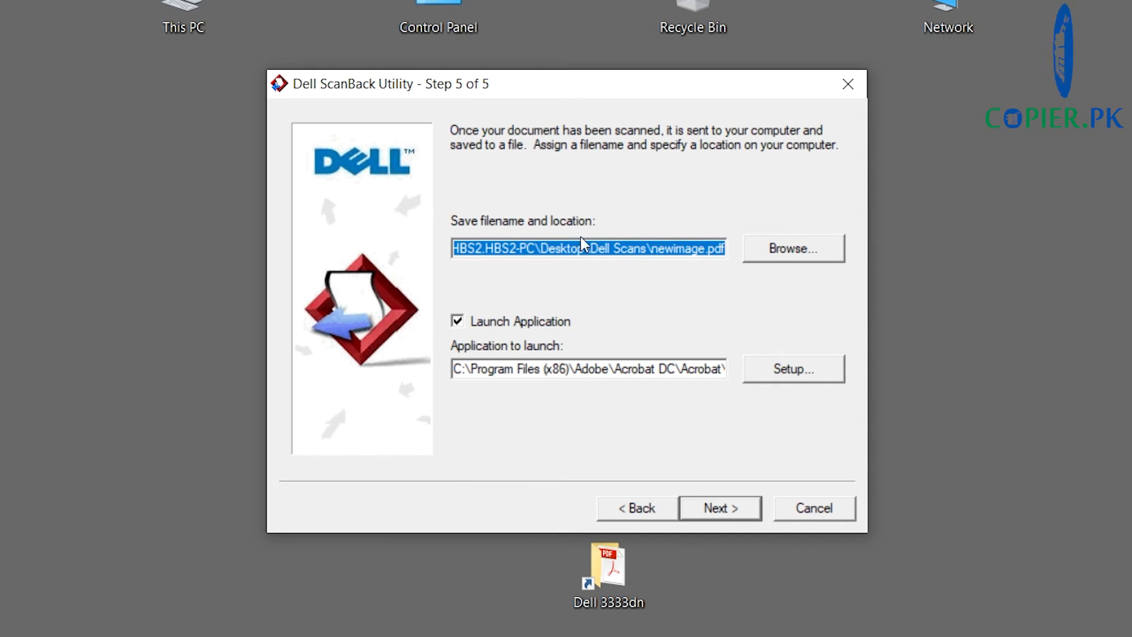
{"action": "left_click", "coordinate": [782, 250]}
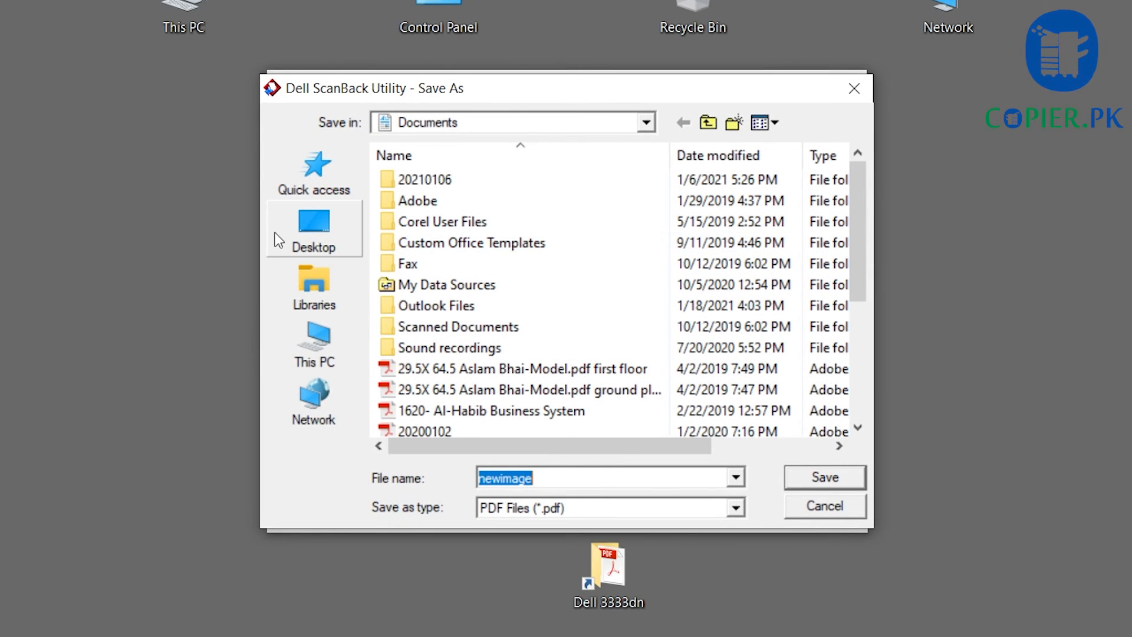
{"action": "left_click", "coordinate": [328, 223]}
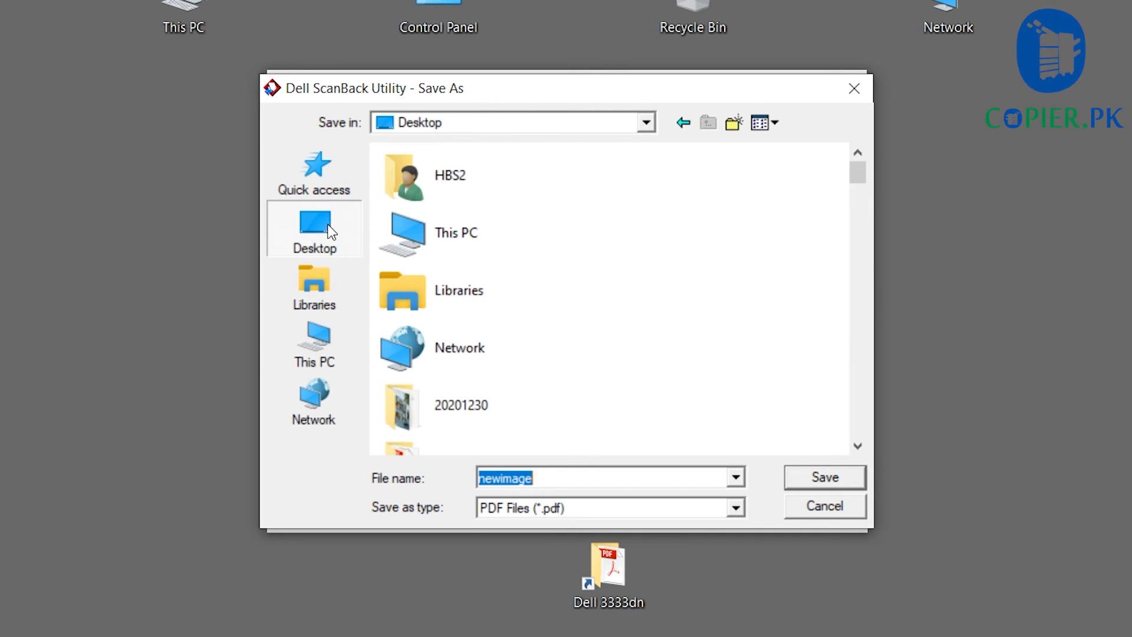
- Create a new folder named Dell Scans on the Desktop
{"action": "scroll", "coordinate": [425, 313], "scroll_direction": "down", "scroll_amount": 5}
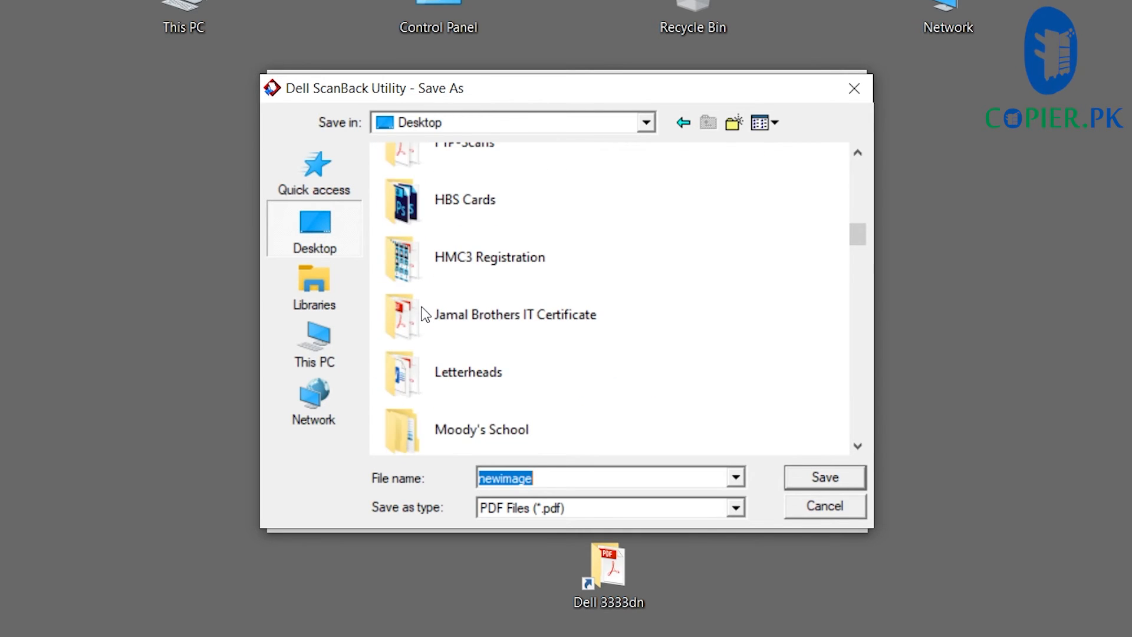
{"action": "scroll", "coordinate": [425, 314], "scroll_direction": "up", "scroll_amount": 10}
{"action": "scroll", "coordinate": [425, 316], "scroll_direction": "down", "scroll_amount": 3}
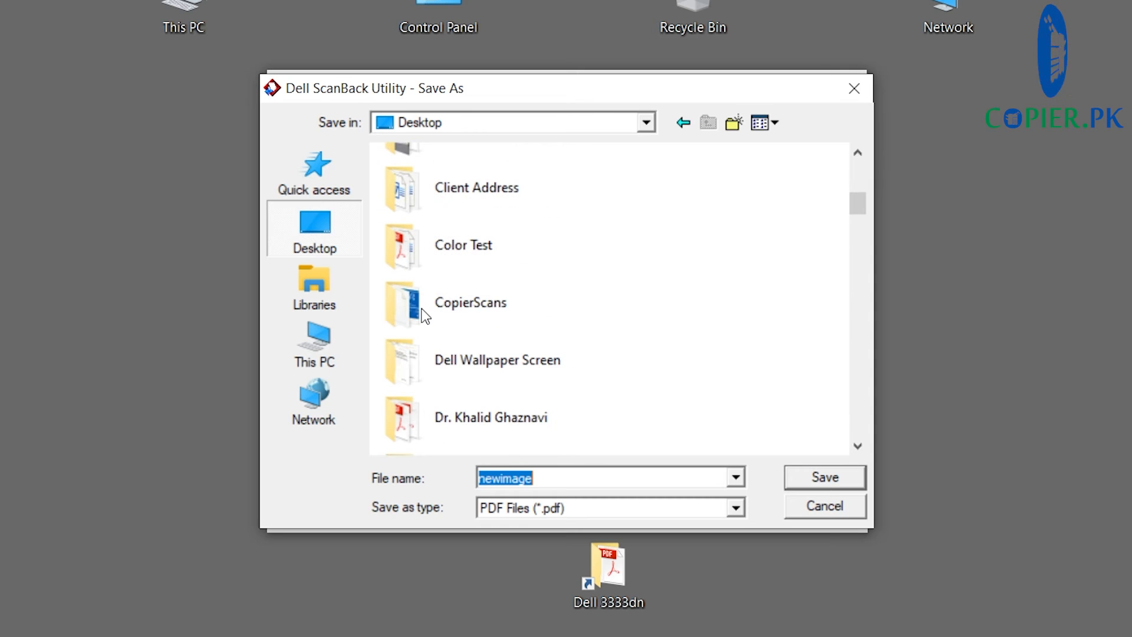
{"action": "scroll", "coordinate": [539, 359], "scroll_direction": "down", "scroll_amount": 4}
{"action": "scroll", "coordinate": [542, 360], "scroll_direction": "up", "scroll_amount": 2}
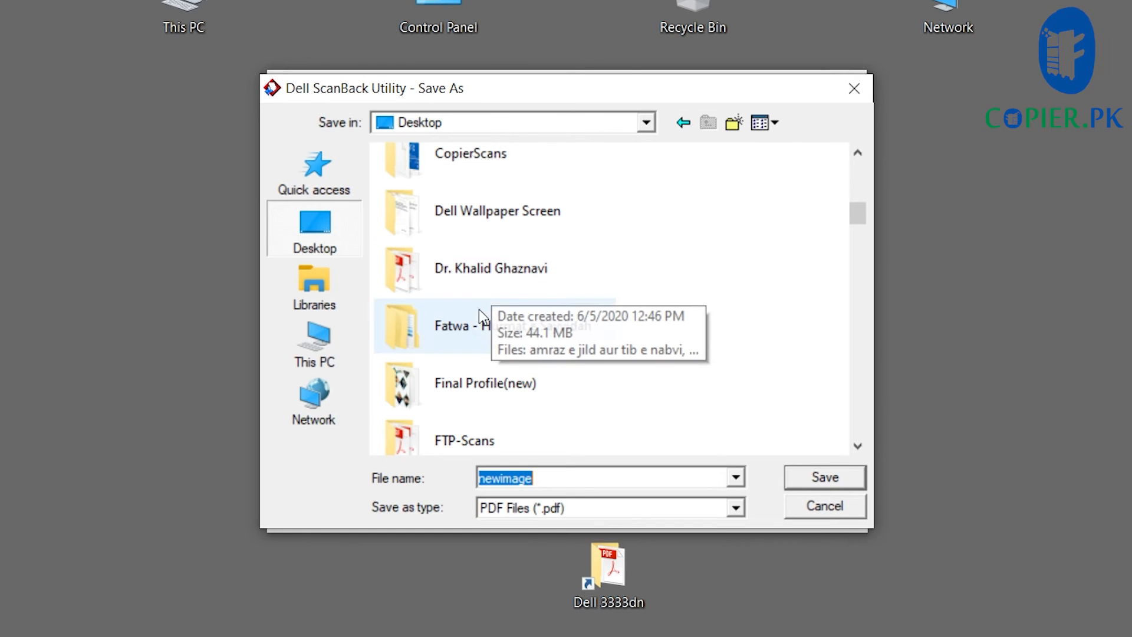
{"action": "scroll", "coordinate": [696, 407], "scroll_direction": "down", "scroll_amount": 3}
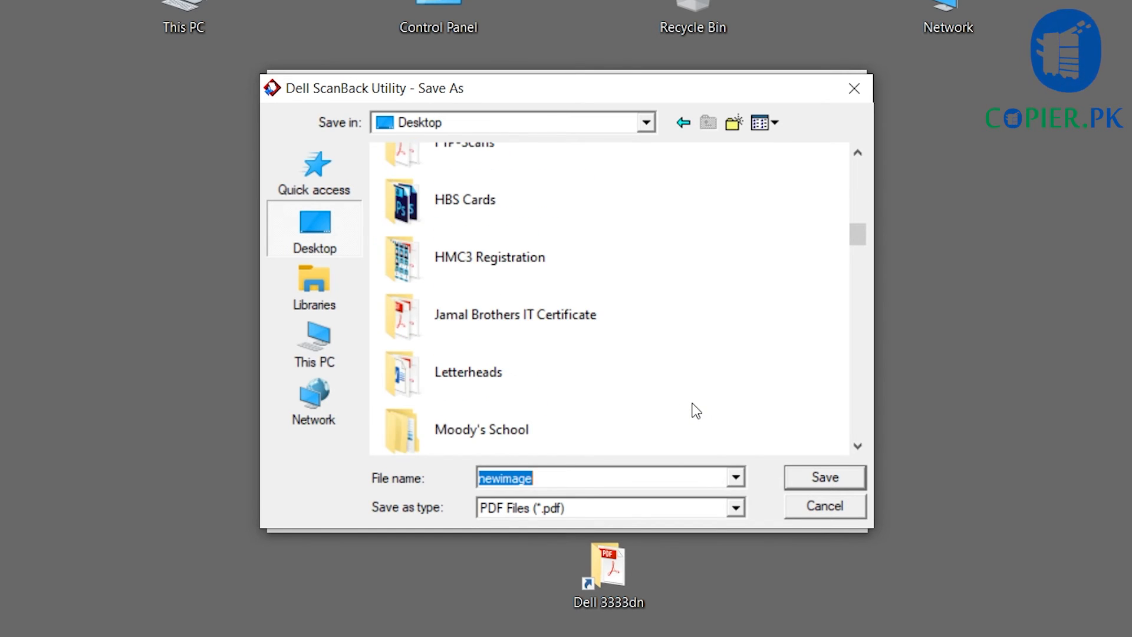
{"action": "scroll", "coordinate": [693, 409], "scroll_direction": "down", "scroll_amount": 15}
{"action": "scroll", "coordinate": [681, 411], "scroll_direction": "up", "scroll_amount": 20}
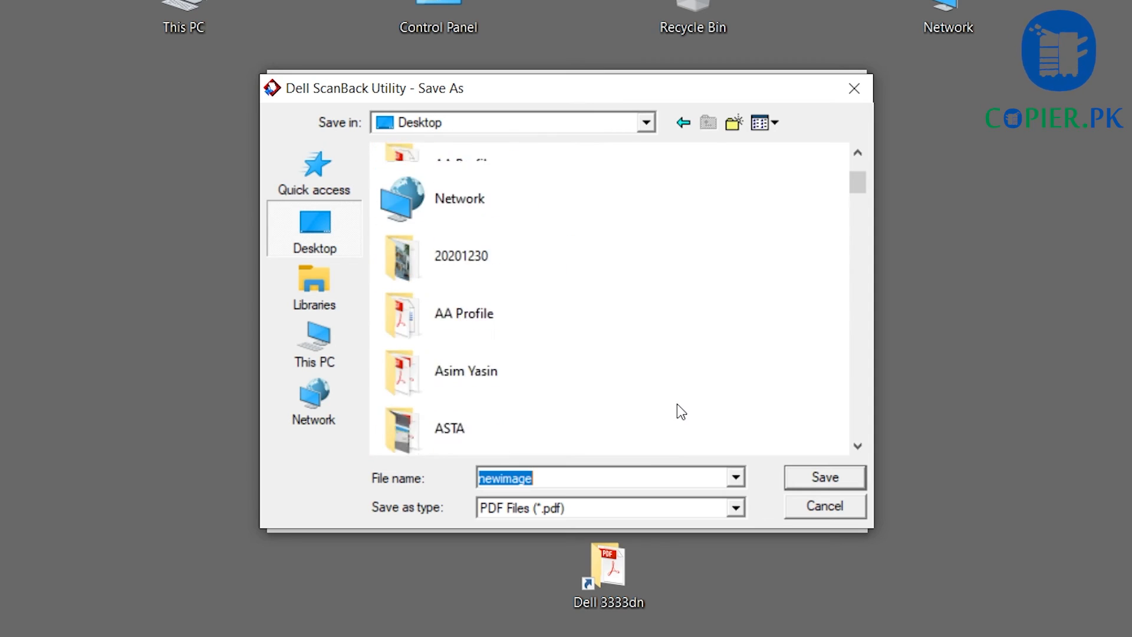
{"action": "scroll", "coordinate": [677, 405], "scroll_direction": "up", "scroll_amount": 2}
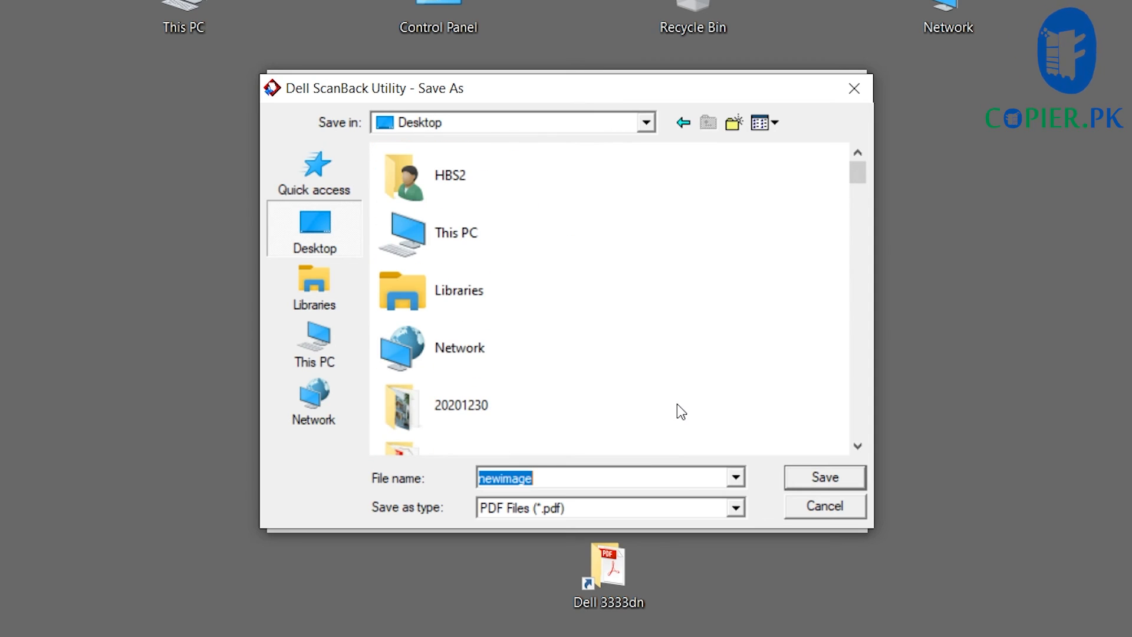
{"action": "left_click", "coordinate": [735, 125]}
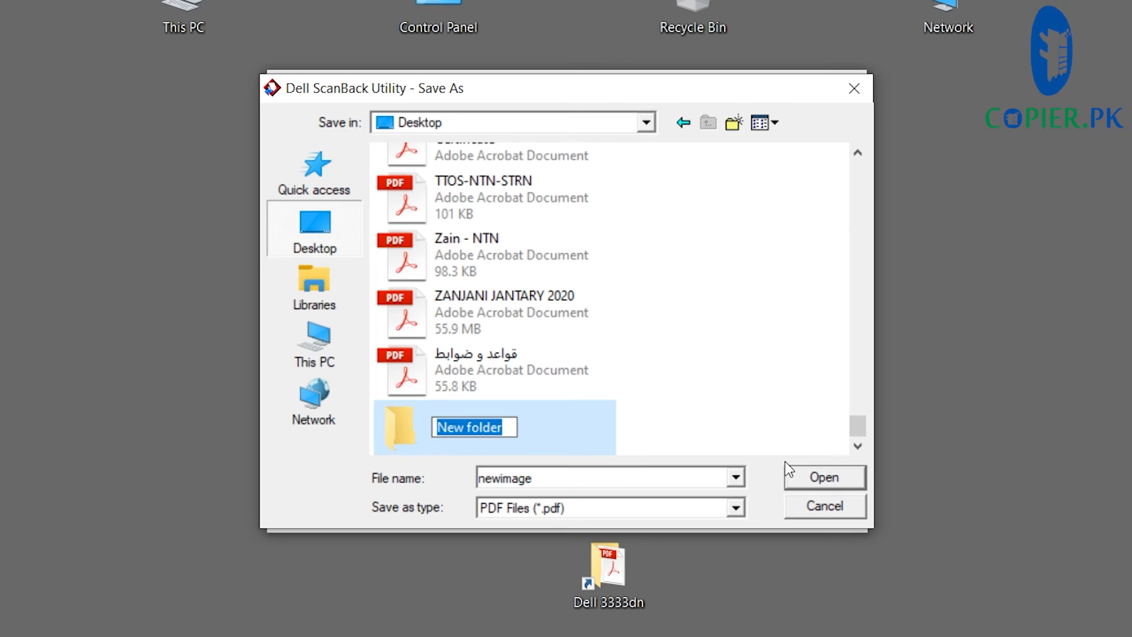
{"action": "type", "text": "Dell"}
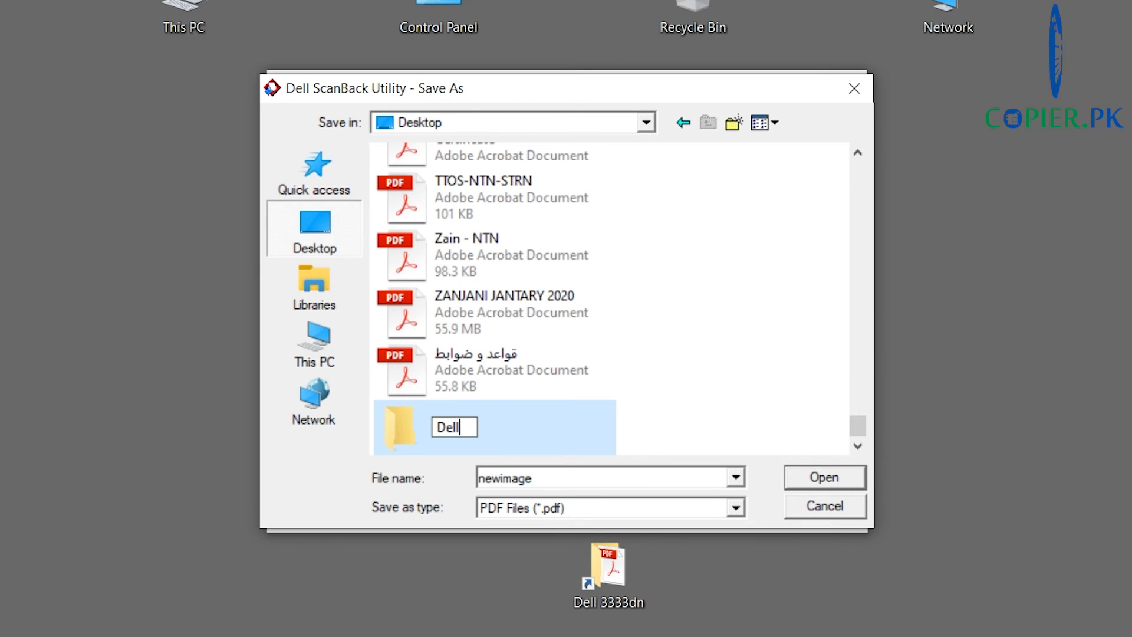
{"action": "type", "text": " Scans"}
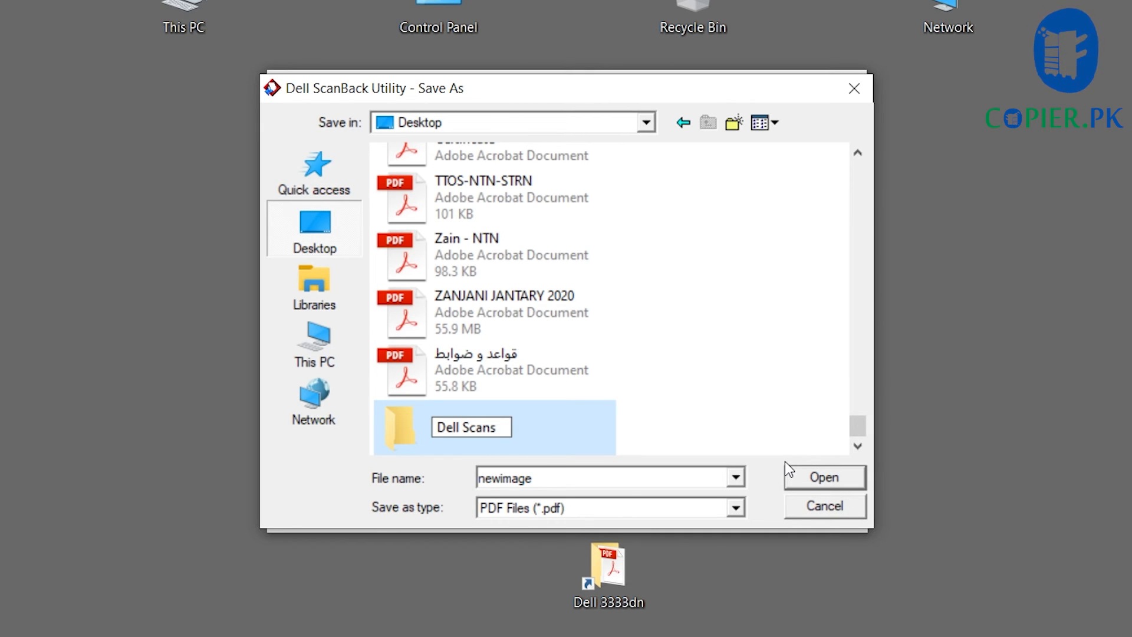
{"action": "key", "text": "Return"}
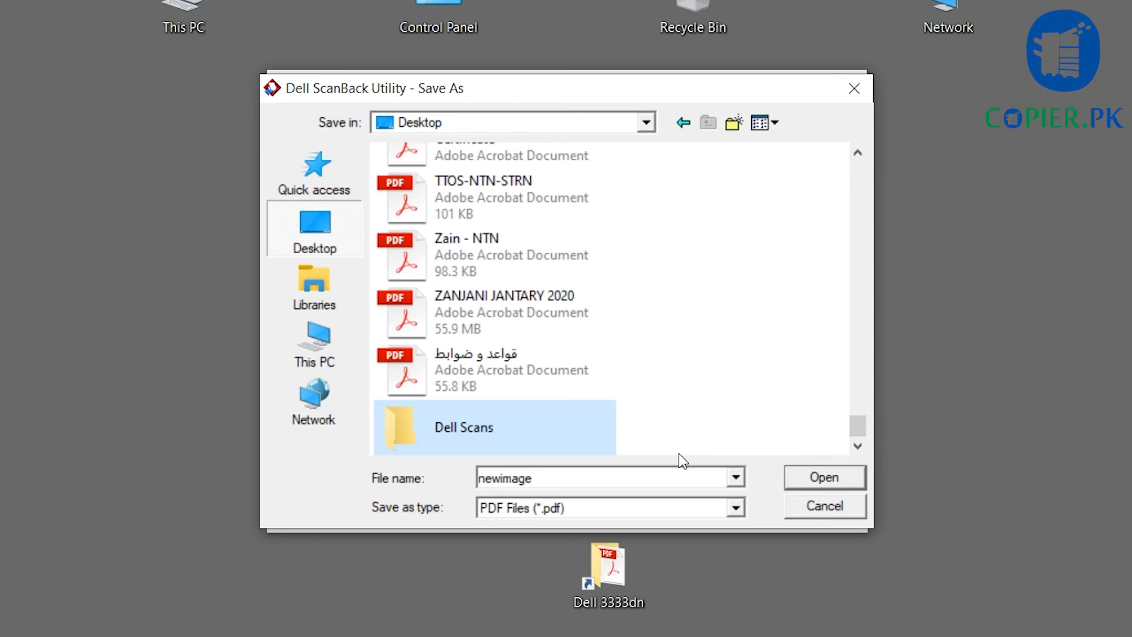
- Set the scan file to be saved as newimage (PDF) in the Dell Scans folder, and turn off Launch Application
{"action": "left_click", "coordinate": [501, 450]}
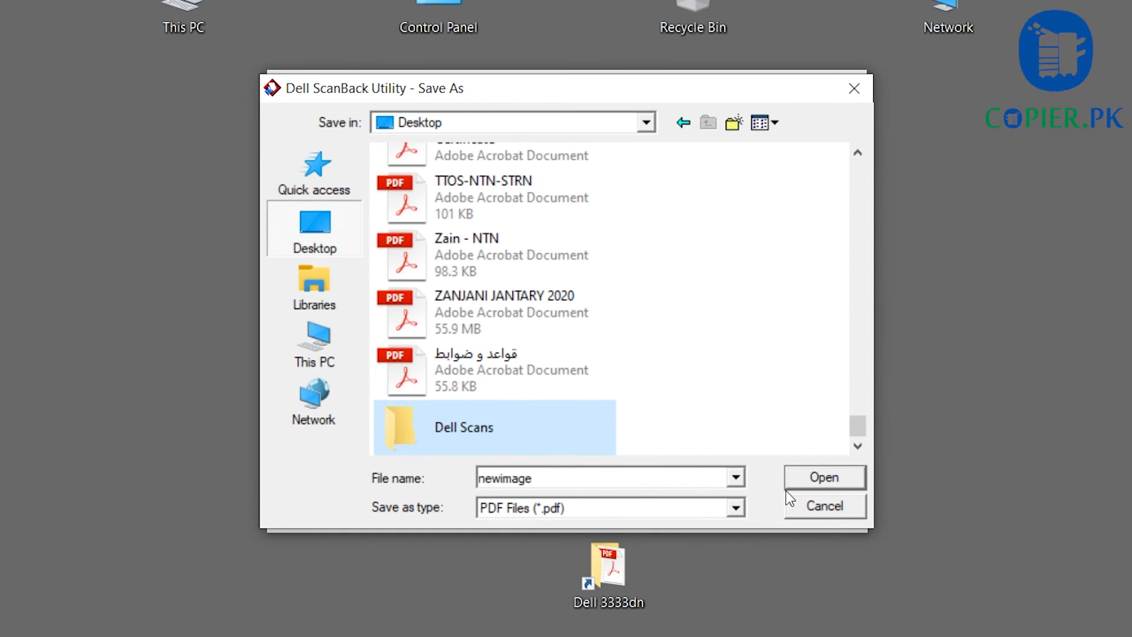
{"action": "left_click", "coordinate": [581, 448]}
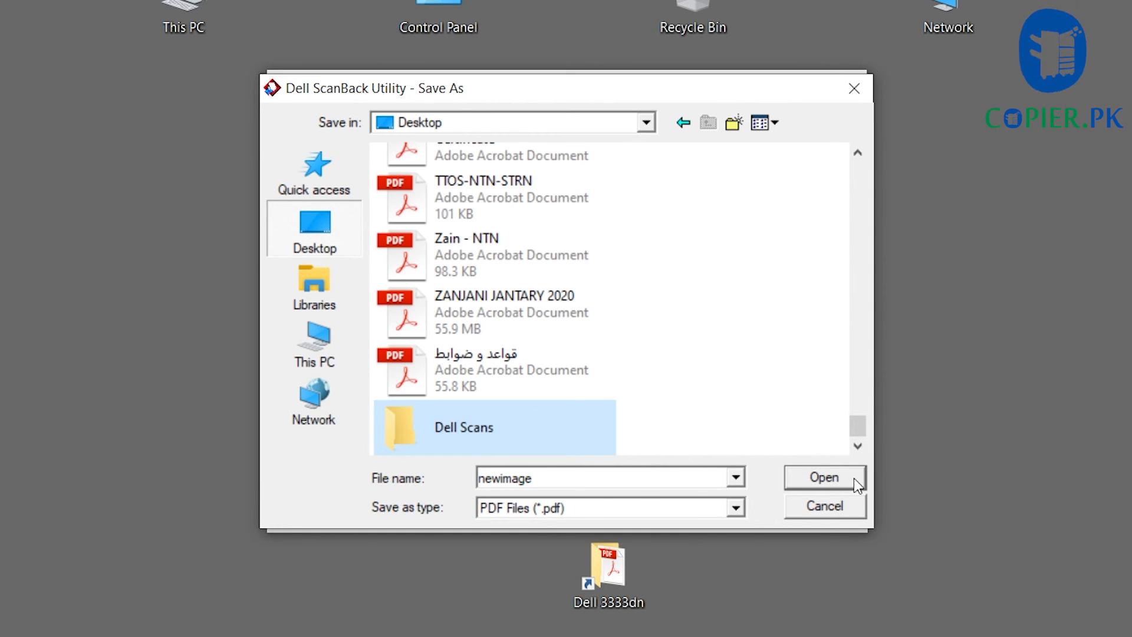
{"action": "key", "text": "Tab"}
{"action": "left_click", "coordinate": [854, 479]}
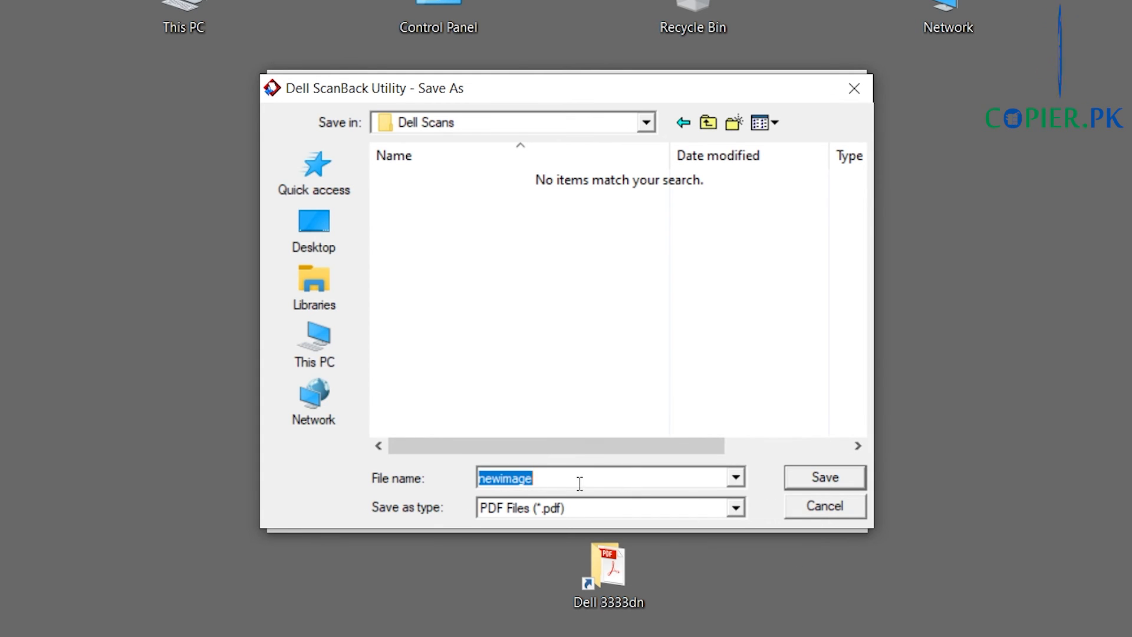
{"action": "left_click", "coordinate": [813, 476]}
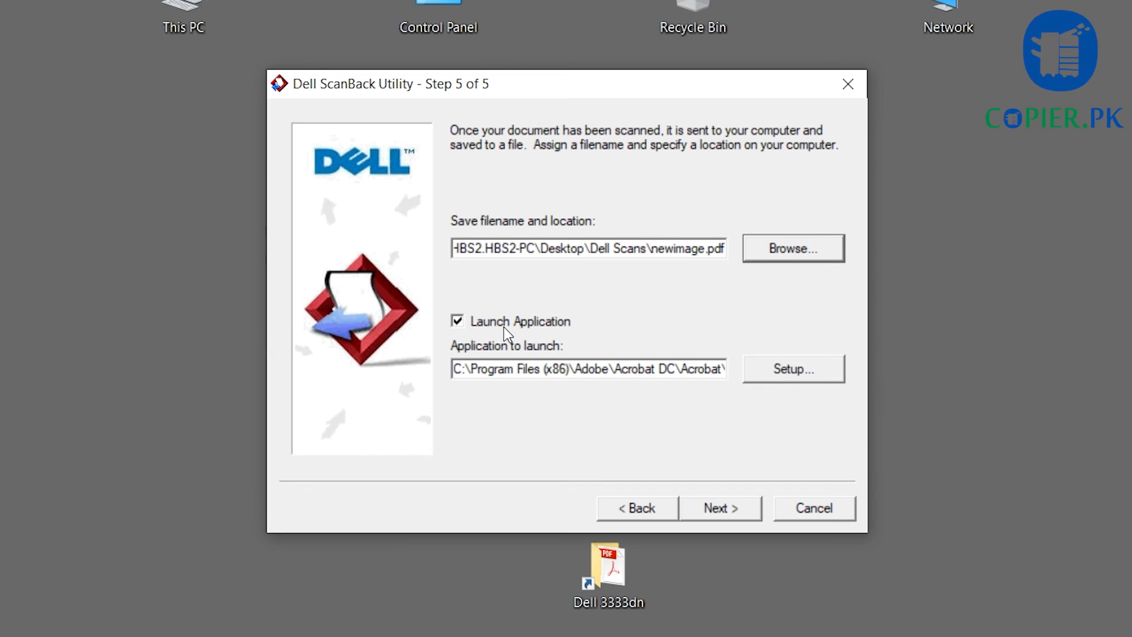
{"action": "left_click", "coordinate": [458, 322]}
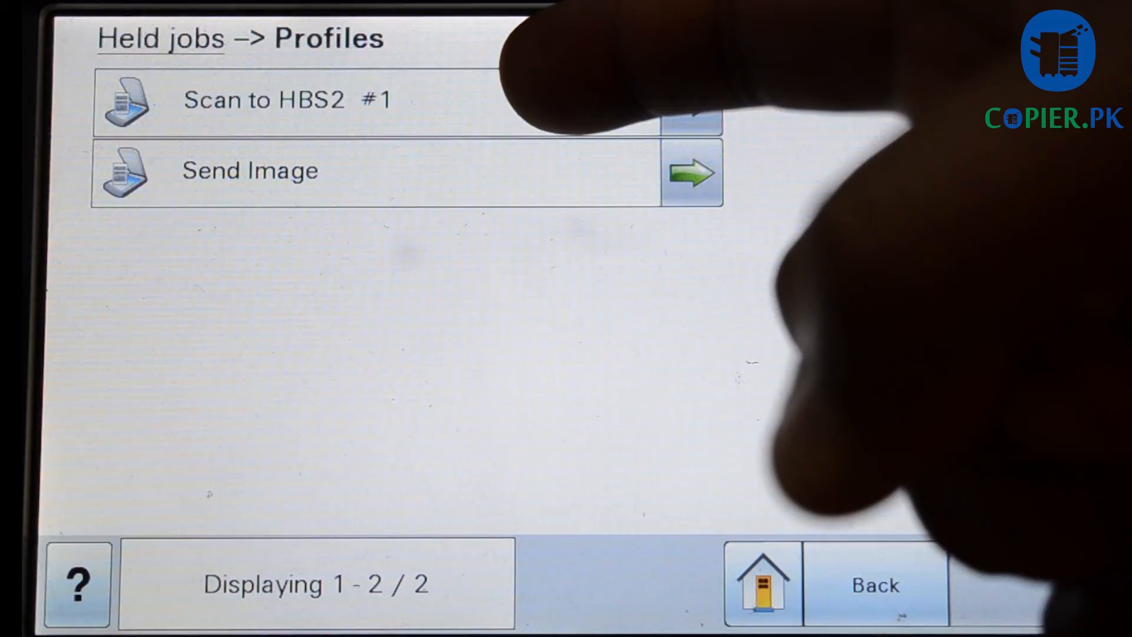
{"action": "left_click", "coordinate": [561, 103]}
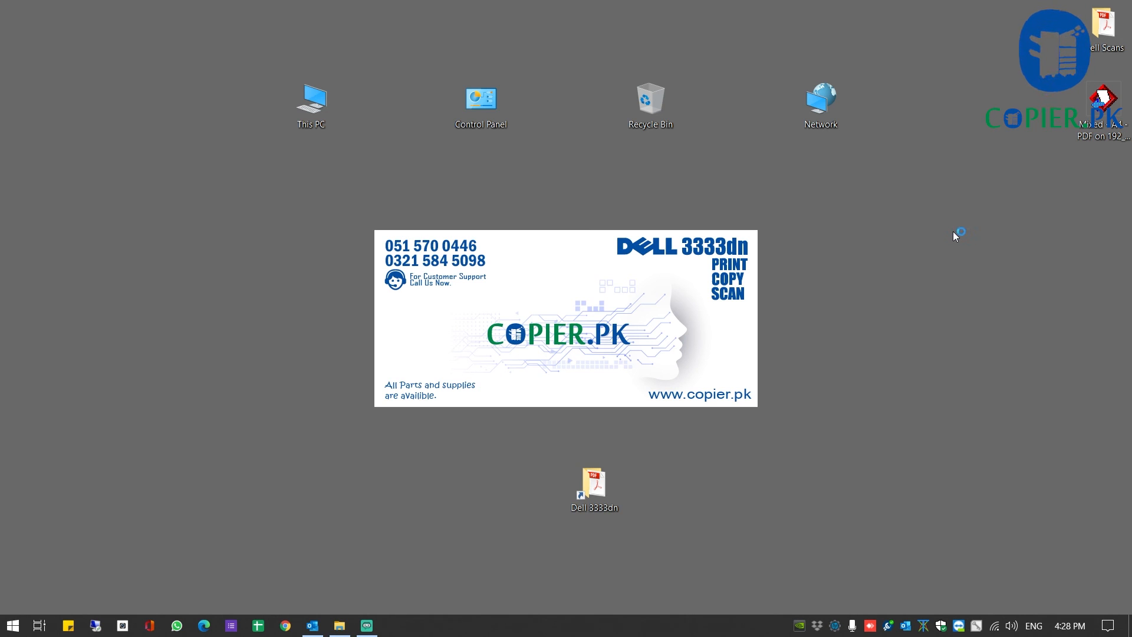
- Open the scanned newimage PDF from the Dell Scans folder on the desktop, look through its page and close it
{"action": "double_click", "coordinate": [1107, 33]}
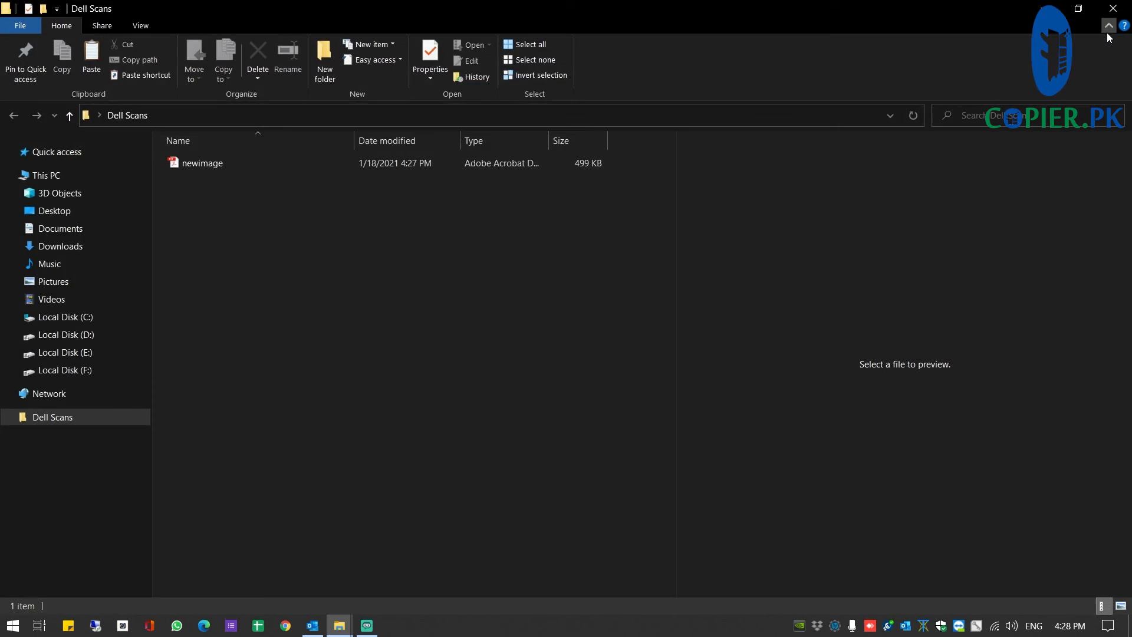
{"action": "left_click", "coordinate": [211, 166]}
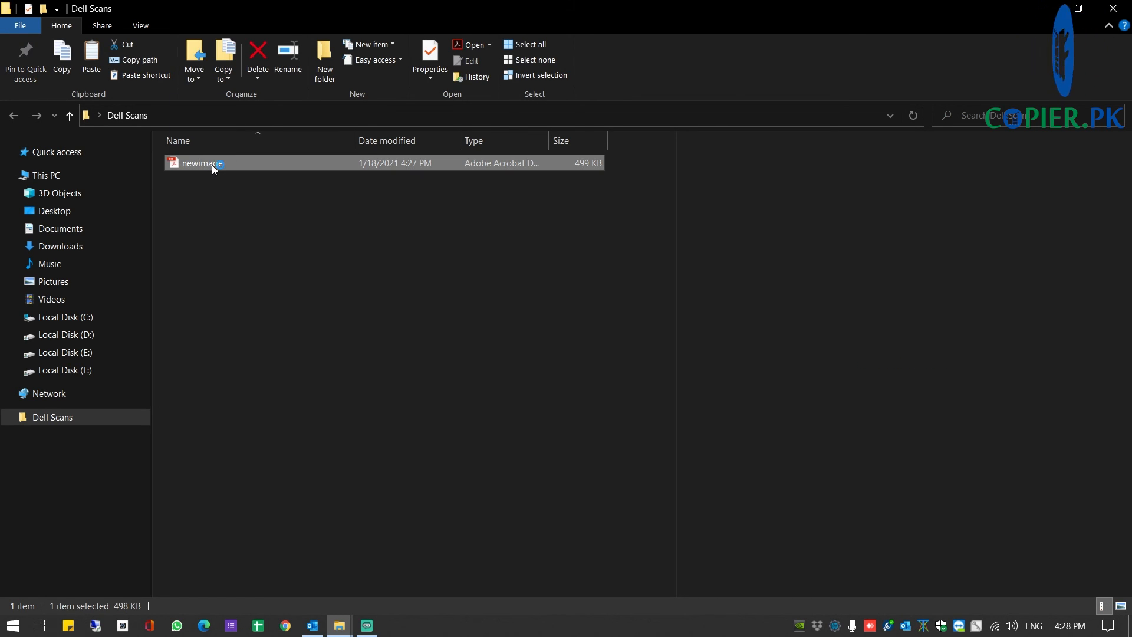
{"action": "key", "text": "F2"}
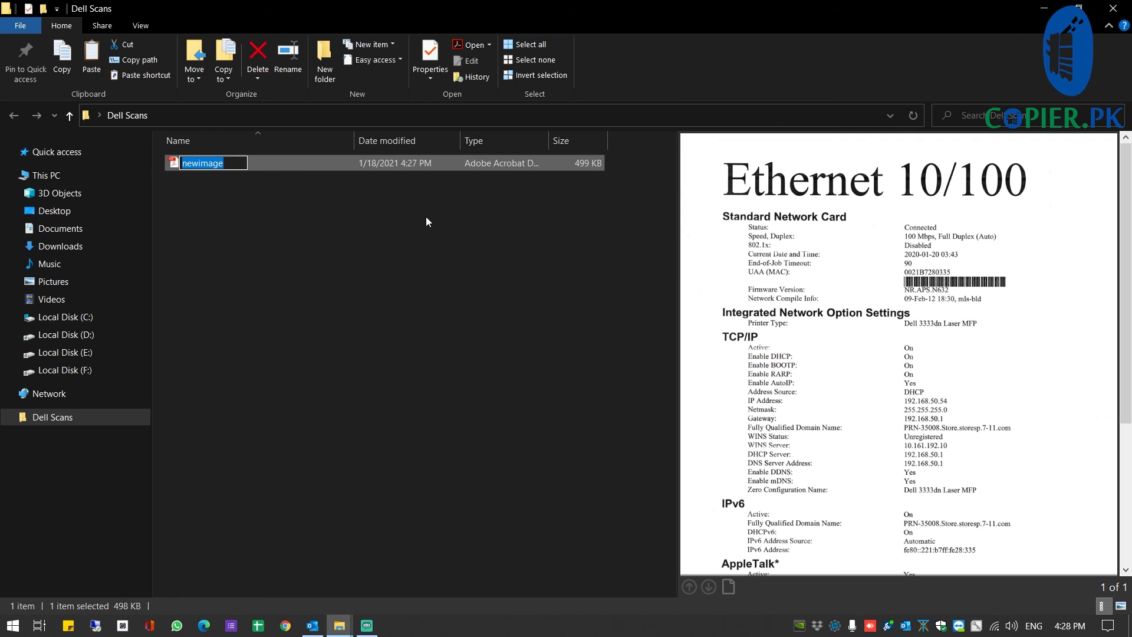
{"action": "double_click", "coordinate": [266, 168]}
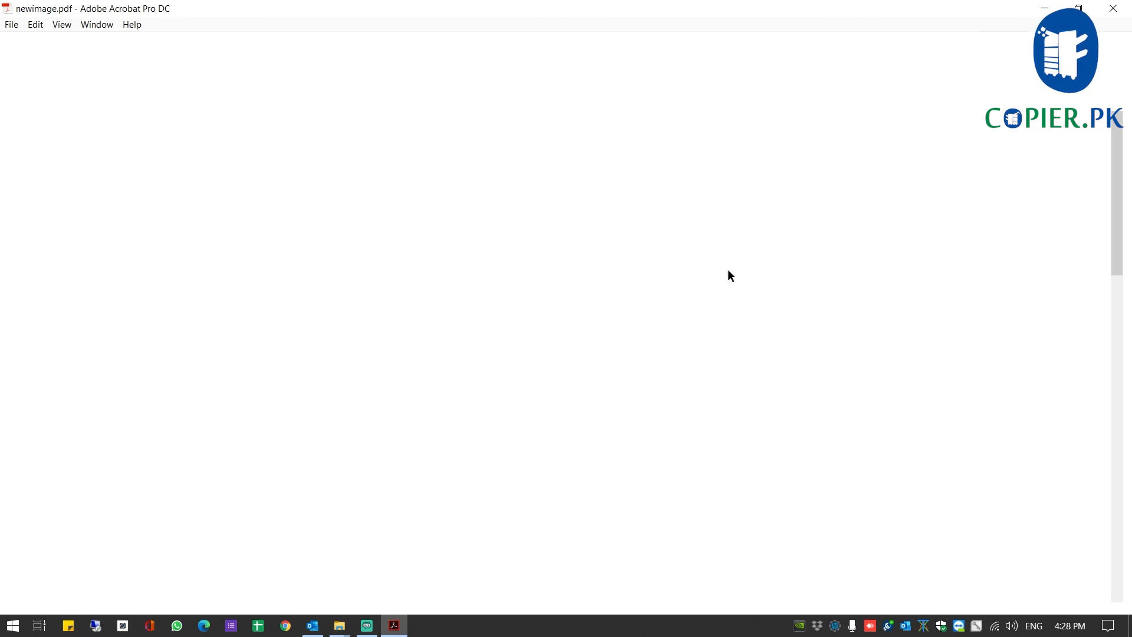
{"action": "scroll", "coordinate": [459, 265], "scroll_direction": "down", "scroll_amount": 15}
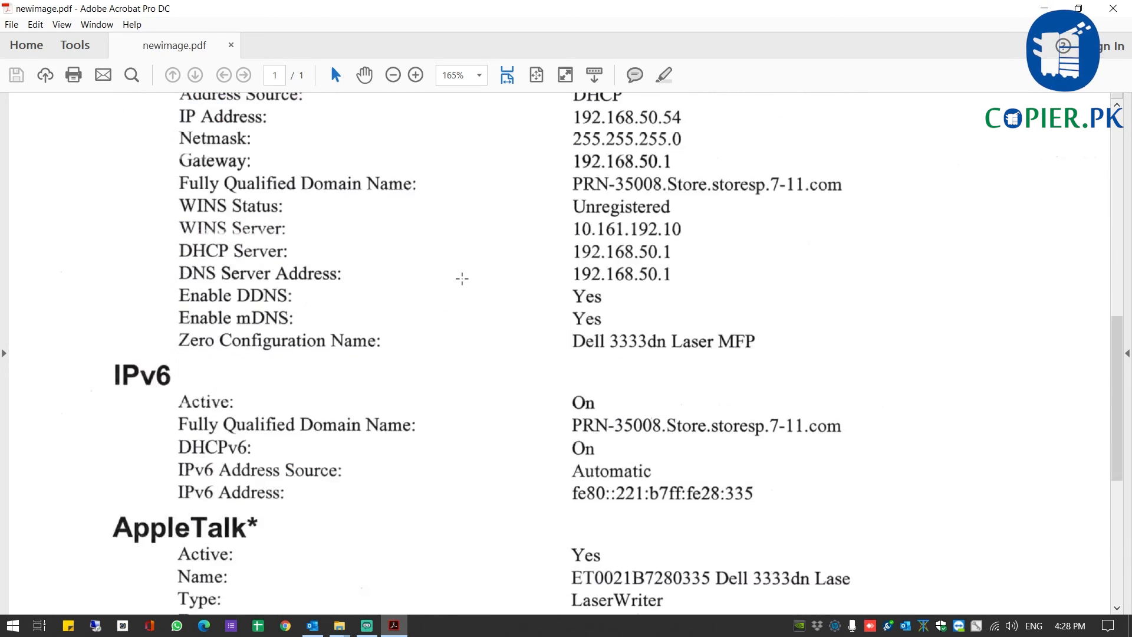
{"action": "scroll", "coordinate": [463, 281], "scroll_direction": "up", "scroll_amount": 6}
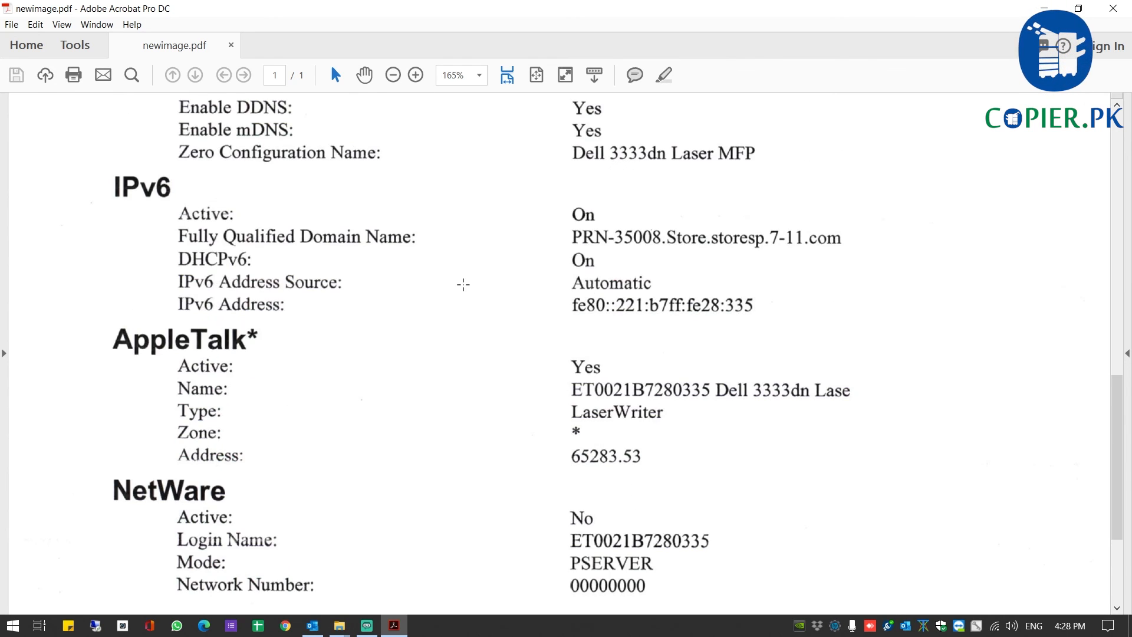
{"action": "scroll", "coordinate": [463, 285], "scroll_direction": "up", "scroll_amount": 9}
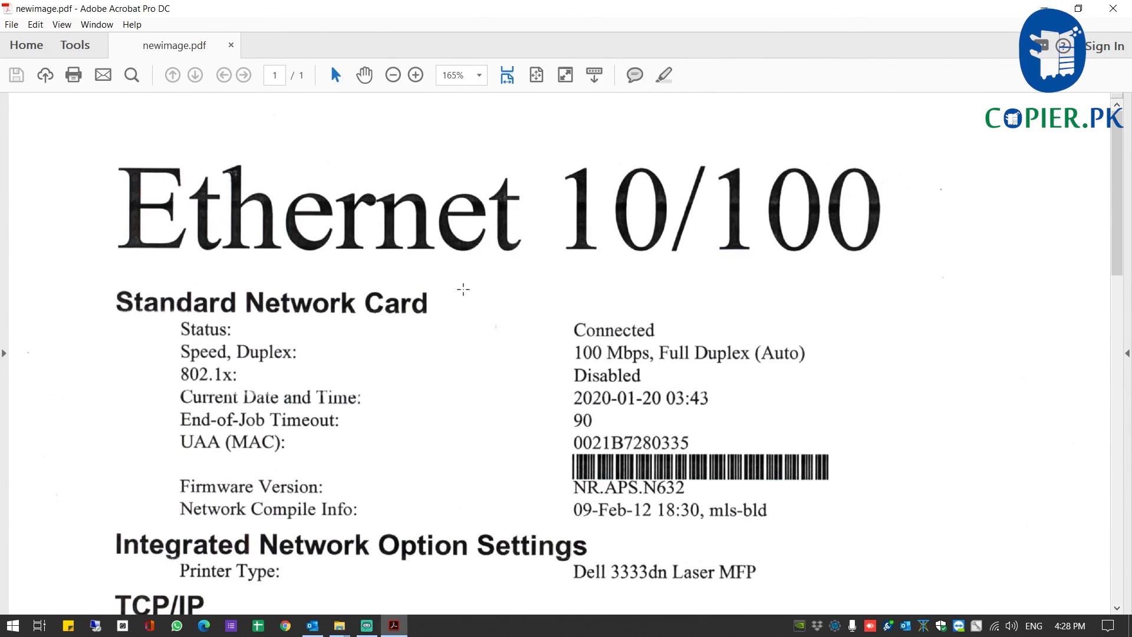
{"action": "left_click", "coordinate": [1113, 8]}
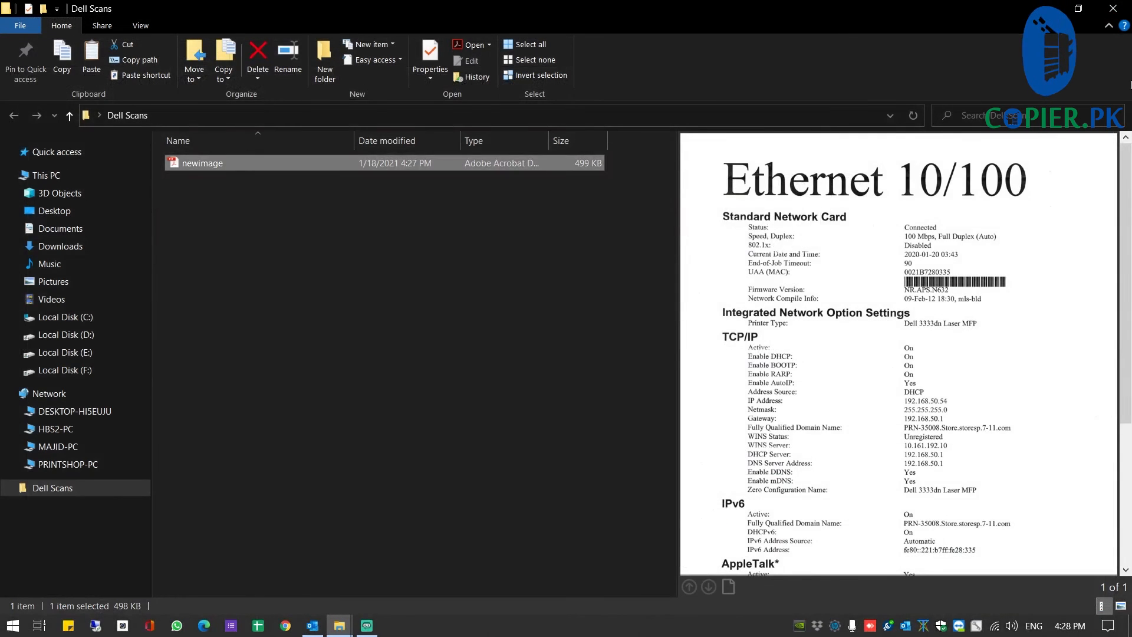